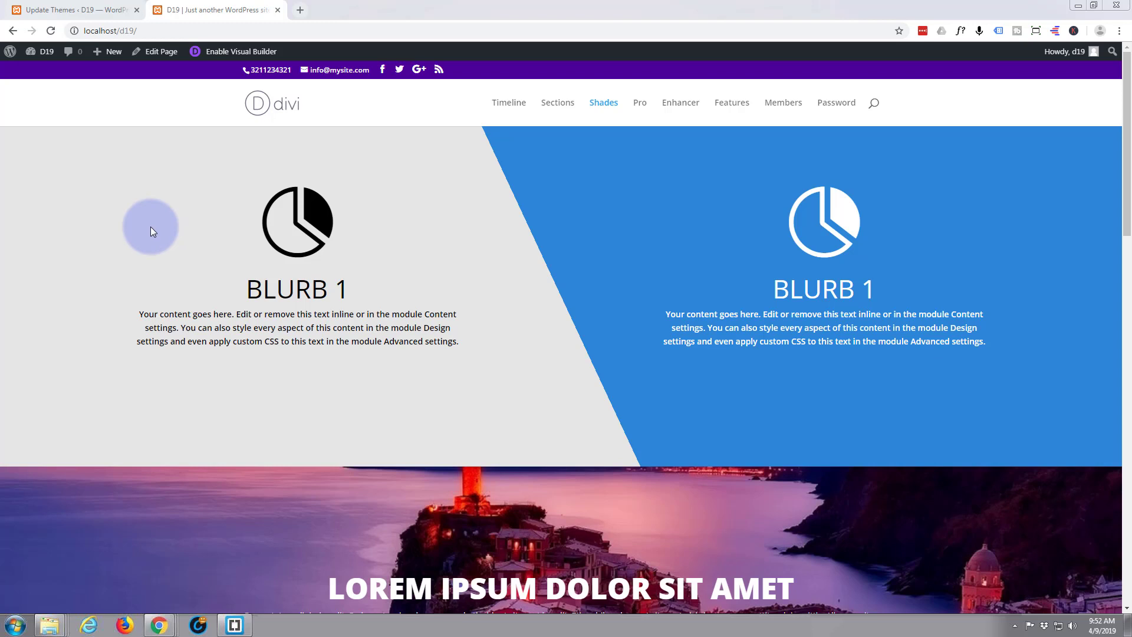
Step: Enable the Visual Builder on the page and delete the existing two-blurb section above the Lorem Ipsum section
{"action": "left_click", "coordinate": [251, 56]}
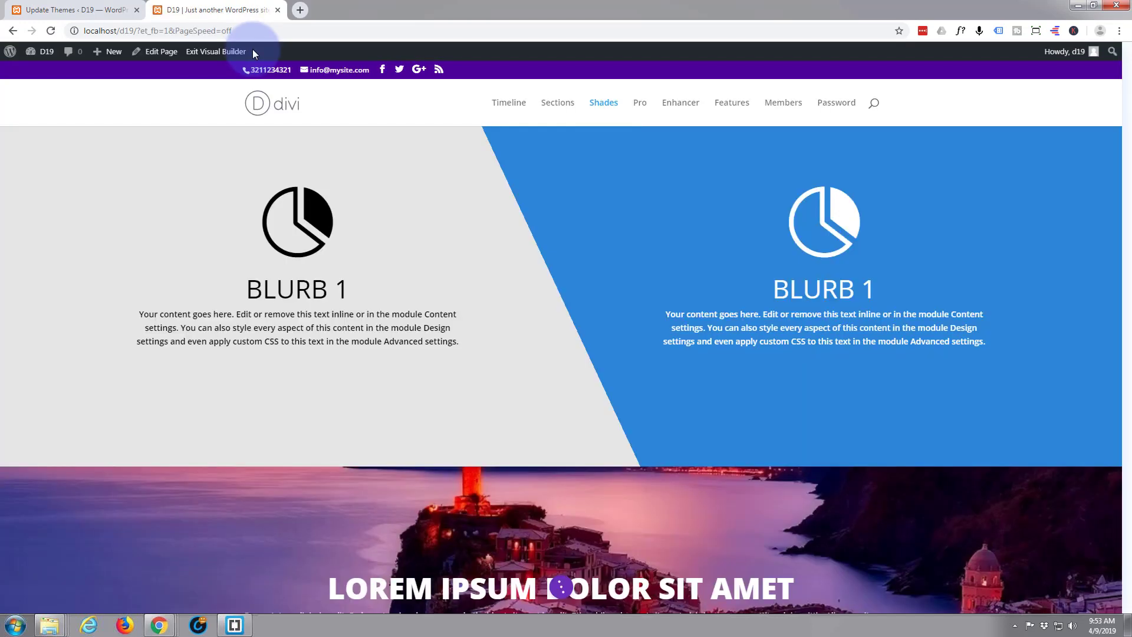
{"action": "mouse_move", "coordinate": [213, 234]}
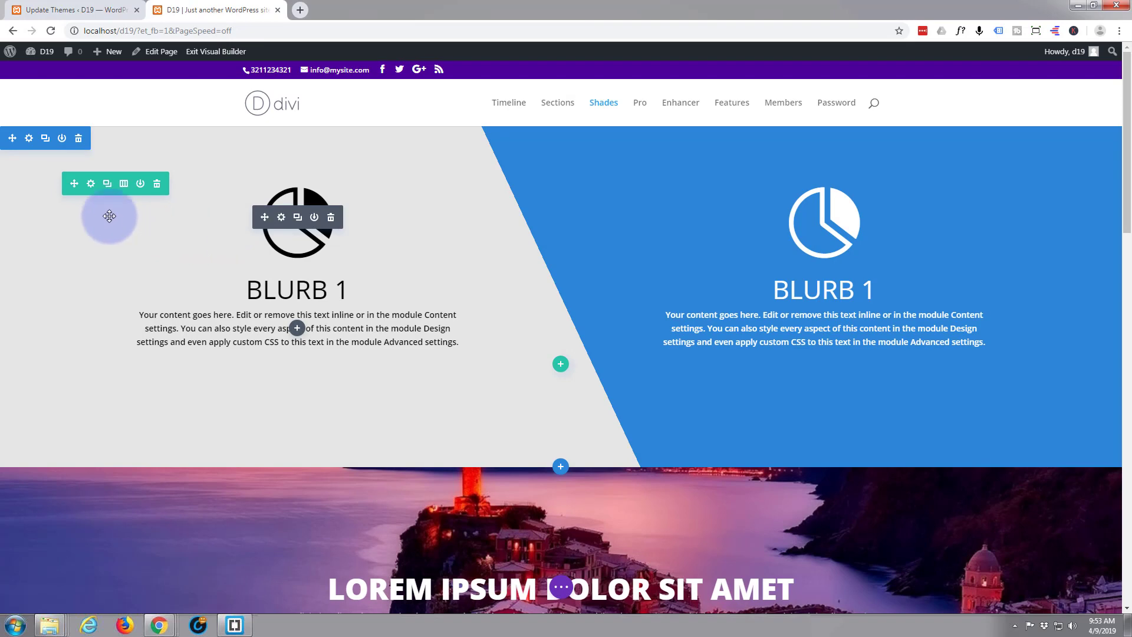
{"action": "left_click", "coordinate": [78, 139]}
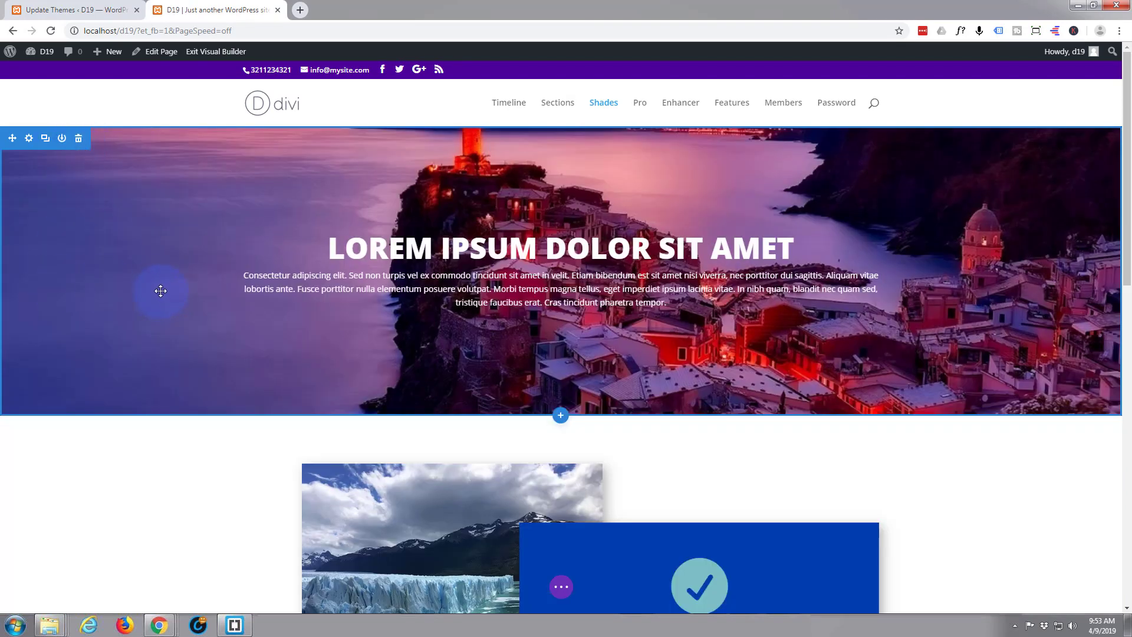
Step: Insert a new regular section without any row and move it above the Lorem Ipsum section
{"action": "left_click", "coordinate": [560, 416]}
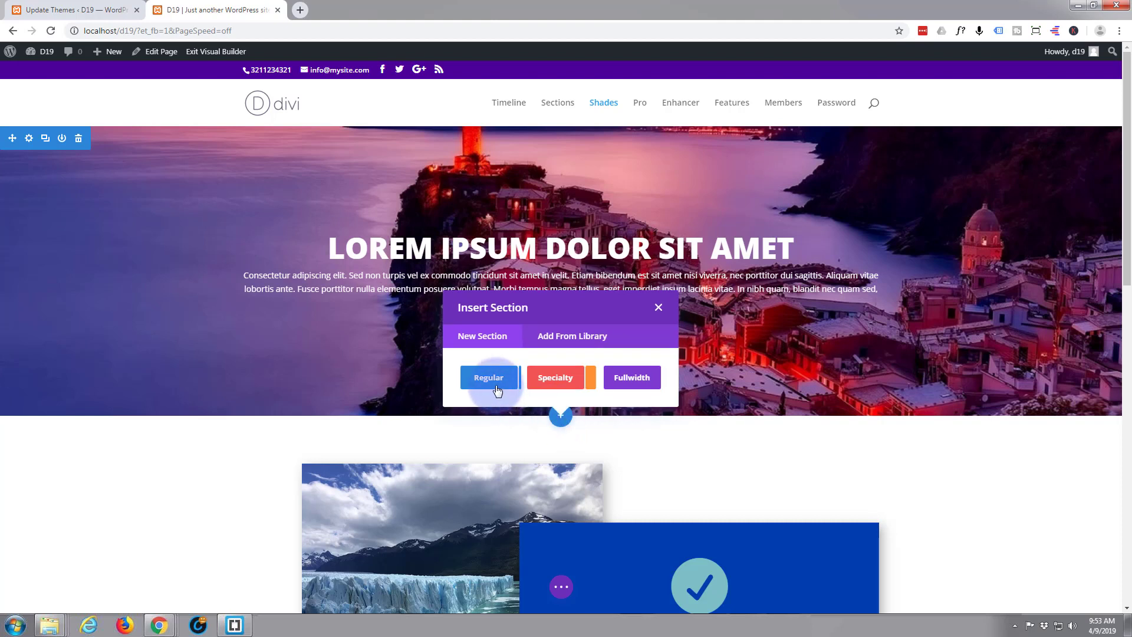
{"action": "left_click", "coordinate": [498, 384]}
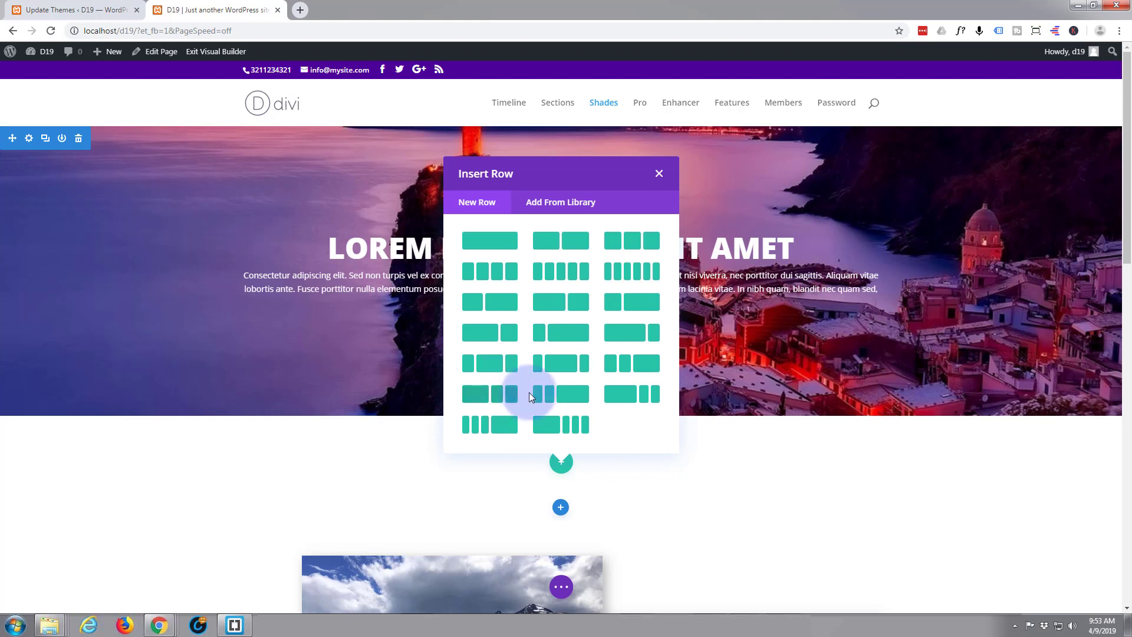
{"action": "left_click", "coordinate": [660, 174]}
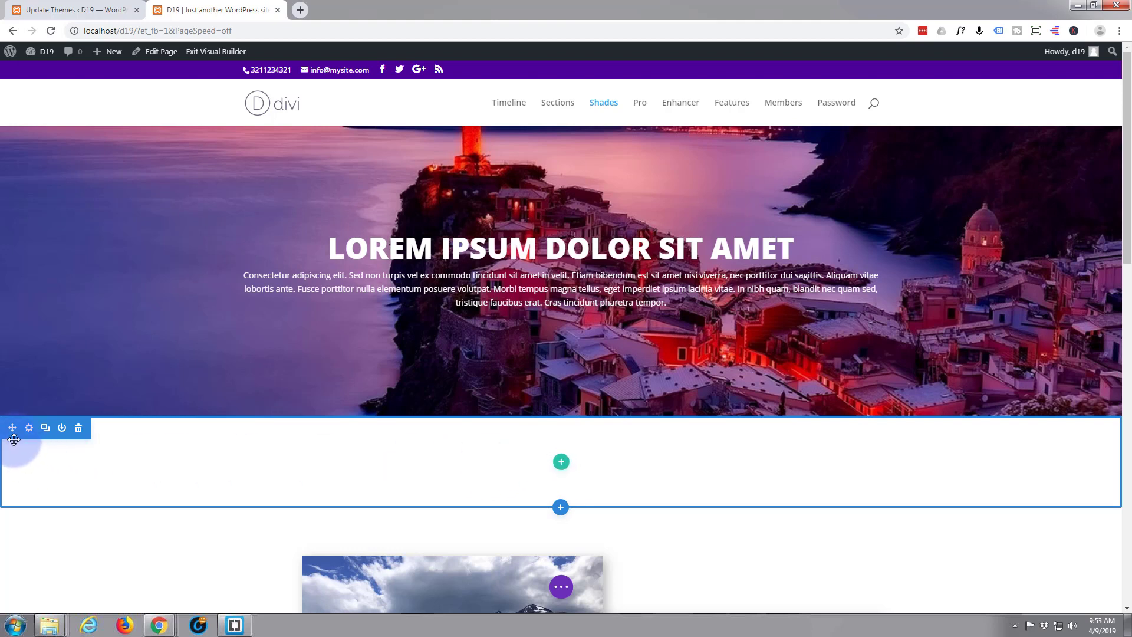
{"action": "left_click_drag", "start_coordinate": [15, 429], "coordinate": [63, 132]}
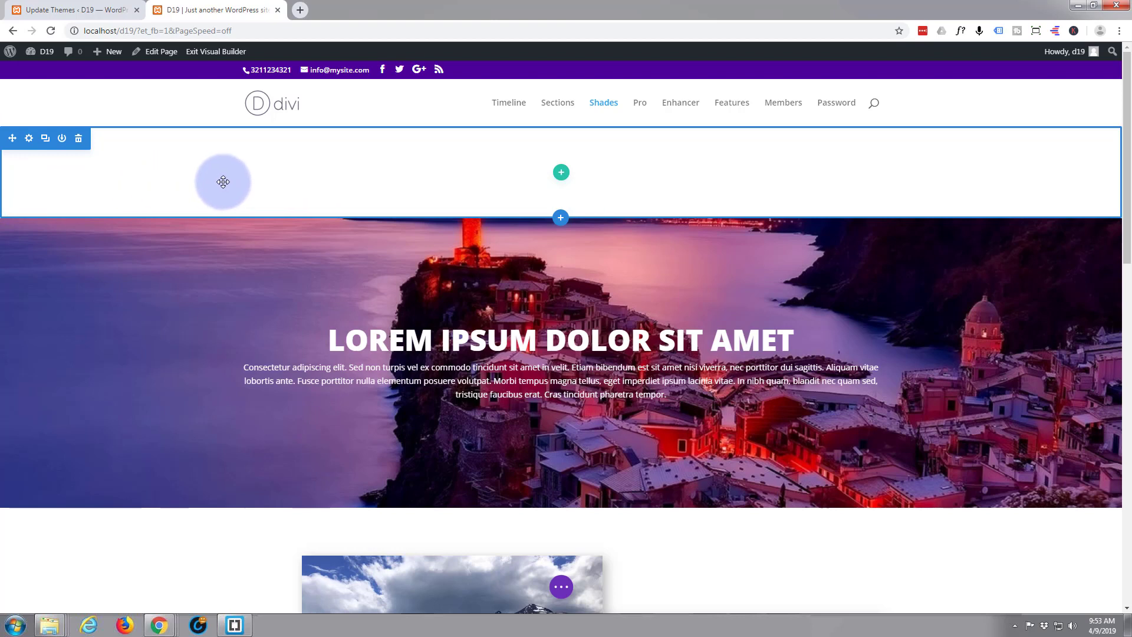
Step: Add a background gradient to the new empty section
{"action": "left_click", "coordinate": [30, 140]}
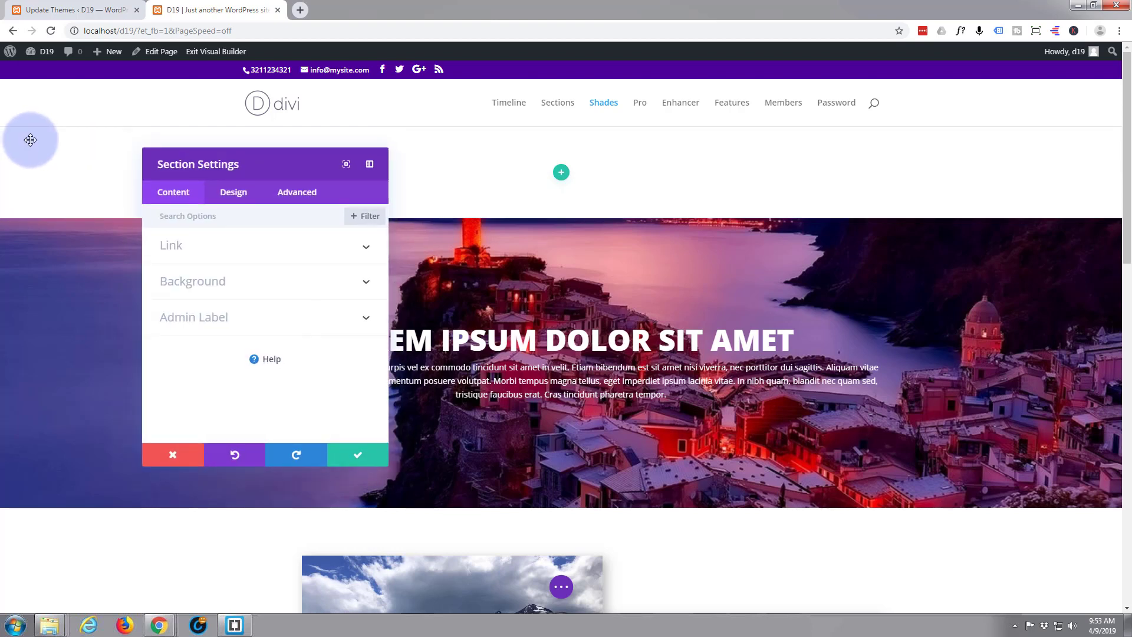
{"action": "left_click", "coordinate": [270, 290]}
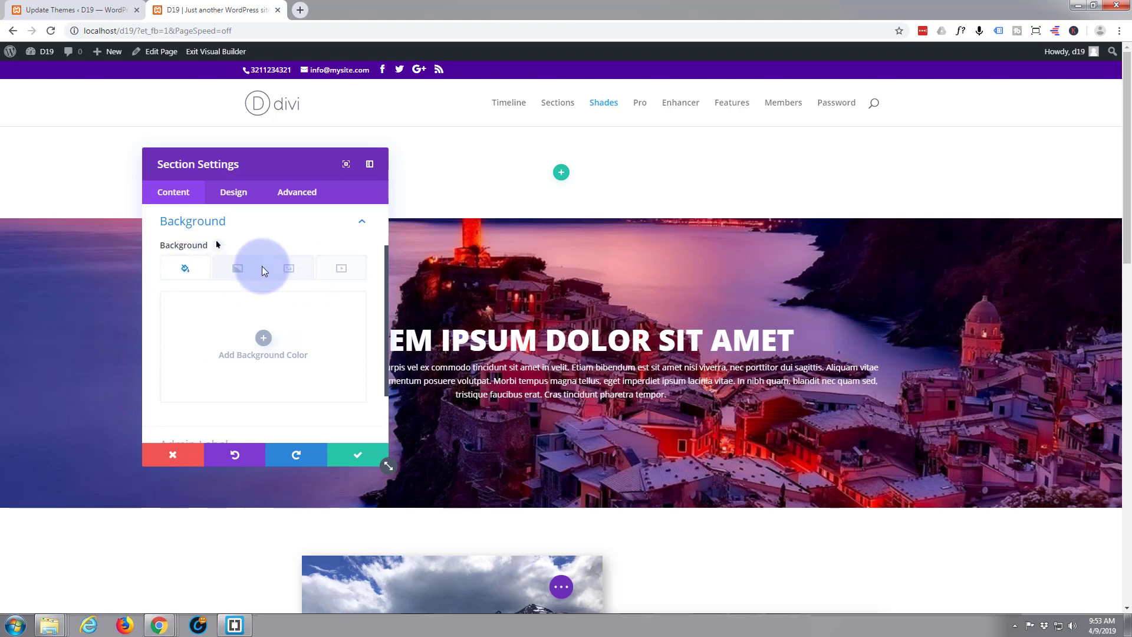
{"action": "left_click", "coordinate": [236, 270]}
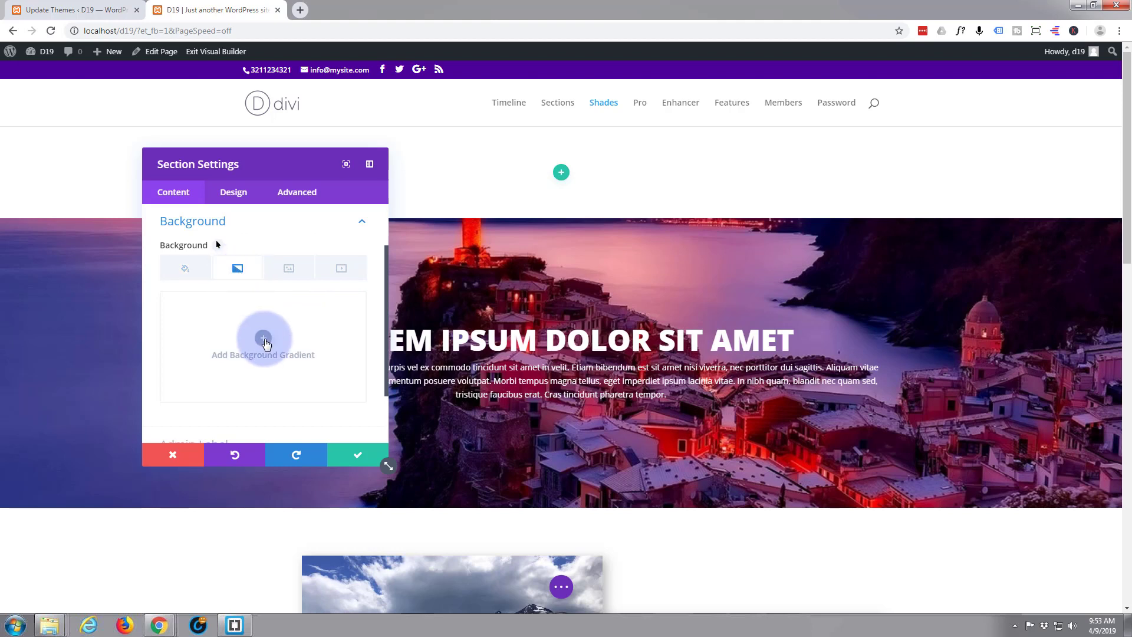
{"action": "left_click", "coordinate": [264, 339]}
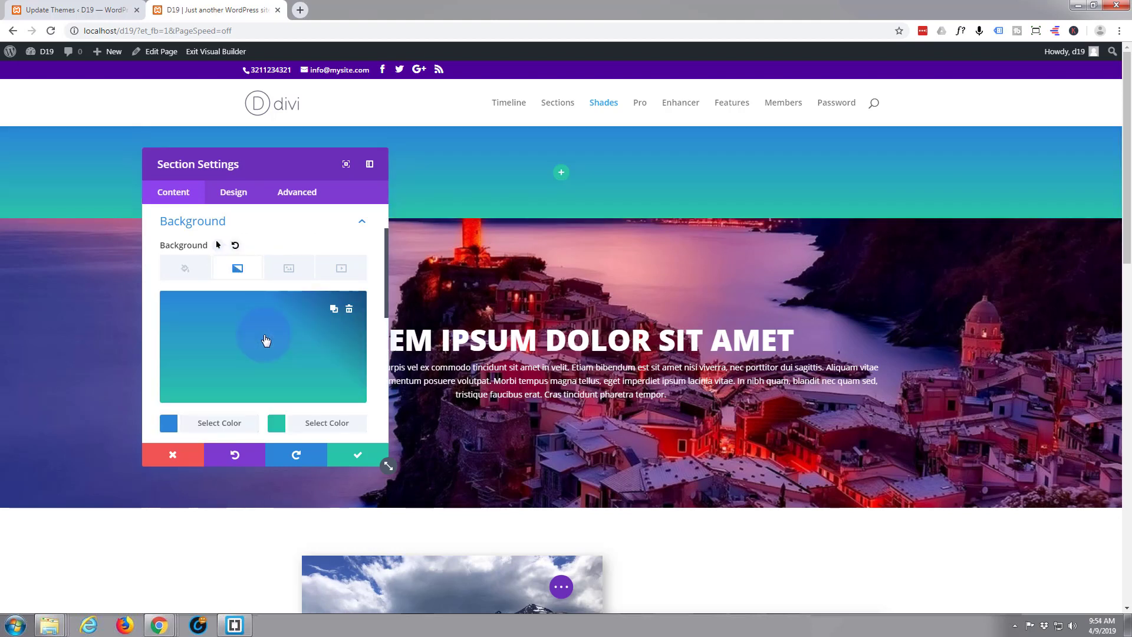
Step: Change the second colour of the section's background gradient to a light grey
{"action": "left_click", "coordinate": [169, 424]}
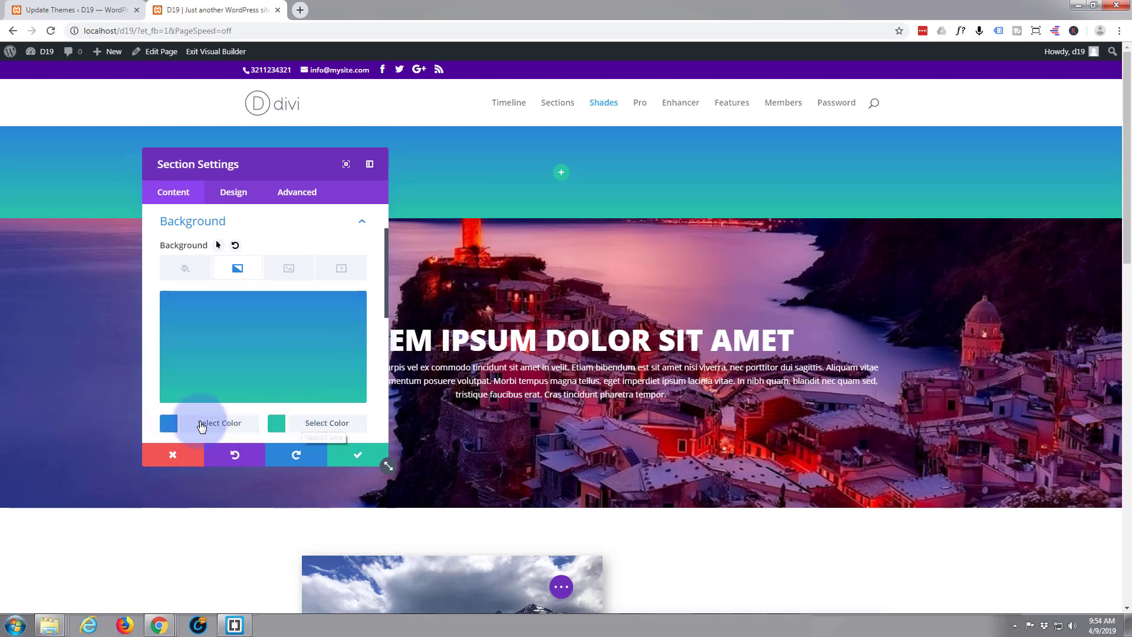
{"action": "left_click", "coordinate": [311, 424]}
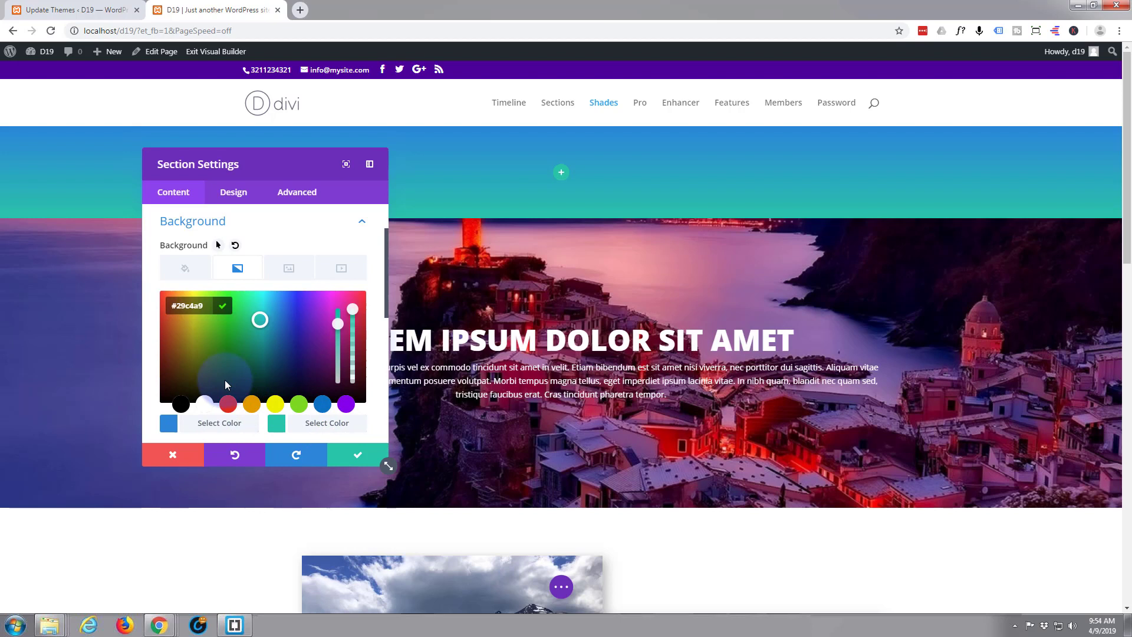
{"action": "left_click", "coordinate": [180, 406]}
{"action": "left_click", "coordinate": [163, 340]}
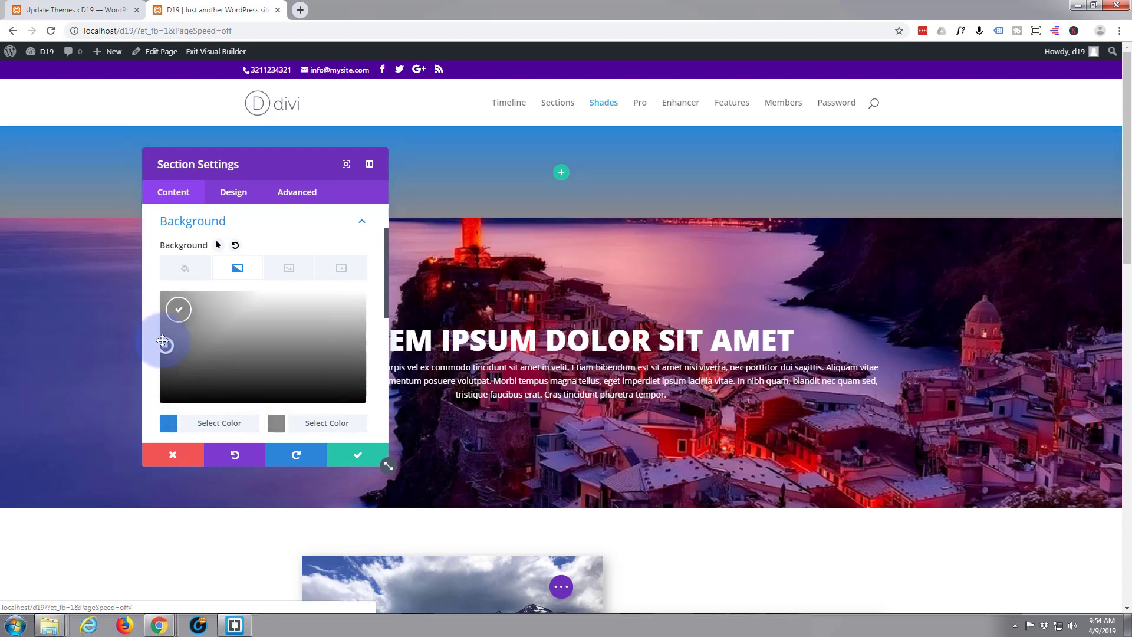
{"action": "left_click_drag", "start_coordinate": [161, 337], "coordinate": [159, 301]}
{"action": "left_click", "coordinate": [160, 304]}
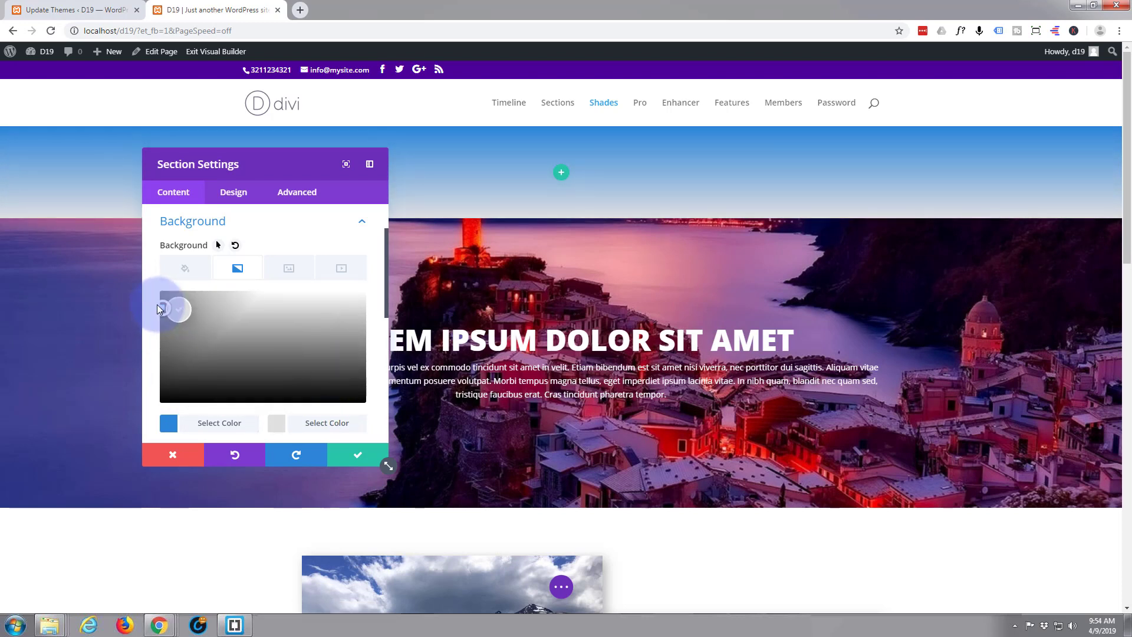
{"action": "left_click", "coordinate": [152, 316]}
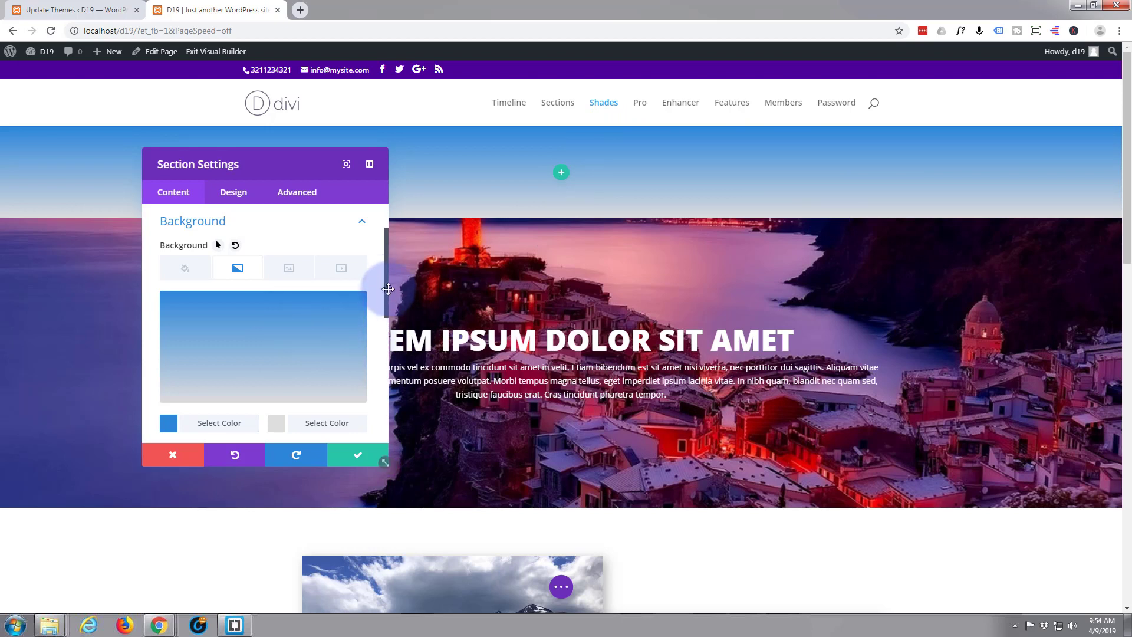
Step: Set the linear gradient's direction to 288deg and both its start and end positions to 50% for a hard edge
{"action": "left_click_drag", "start_coordinate": [385, 312], "coordinate": [363, 372]}
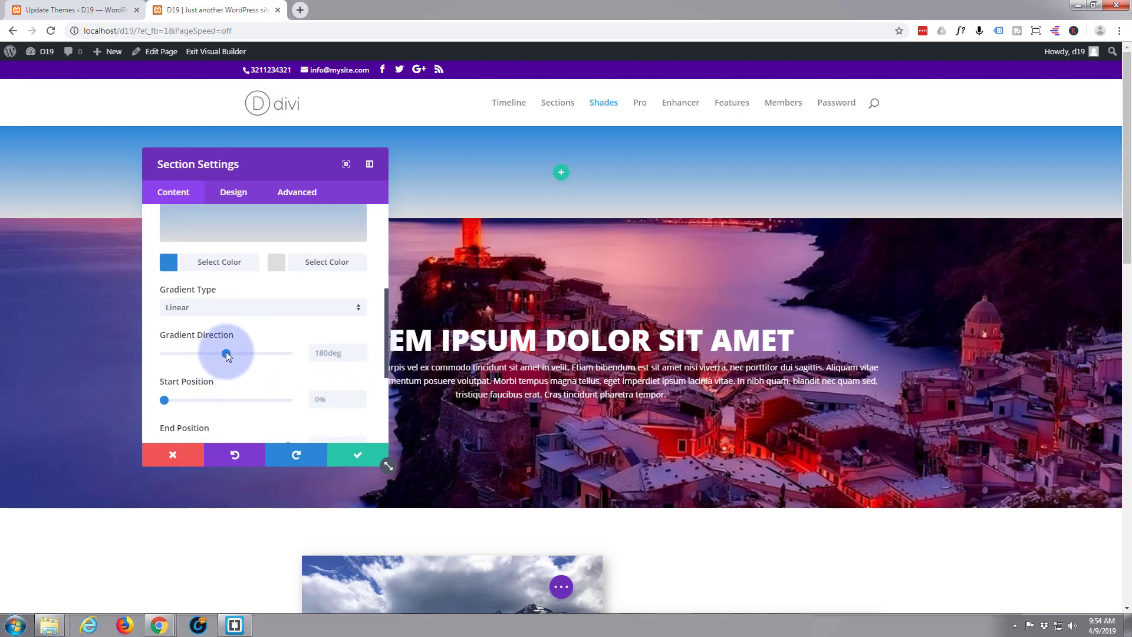
{"action": "left_click_drag", "start_coordinate": [226, 351], "coordinate": [264, 354]}
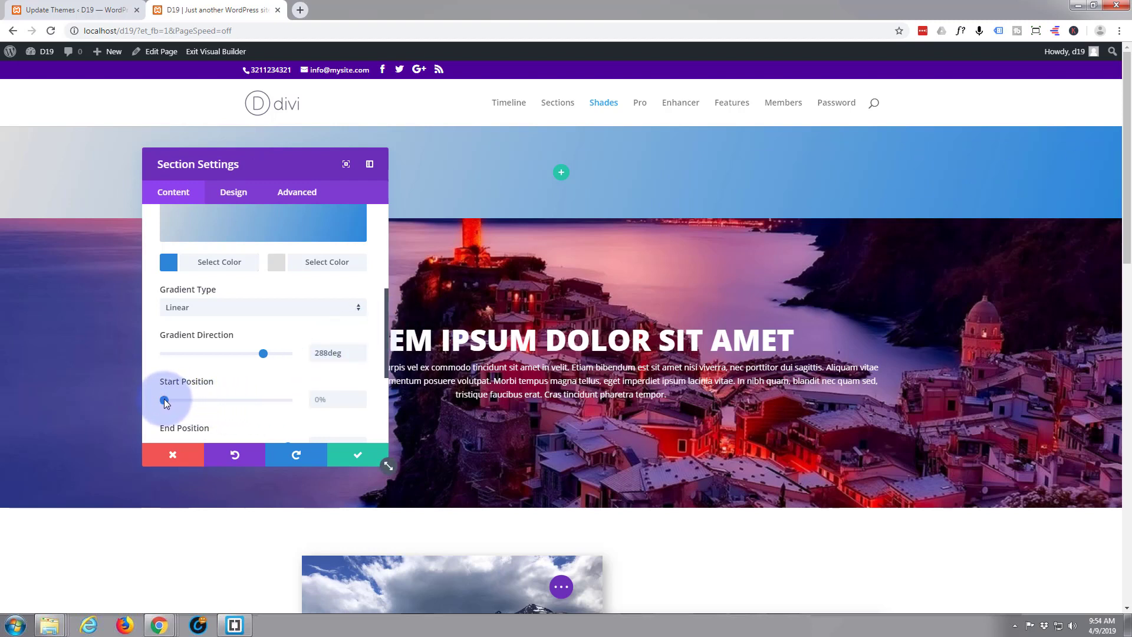
{"action": "left_click_drag", "start_coordinate": [165, 403], "coordinate": [227, 387]}
{"action": "scroll", "coordinate": [285, 385], "scroll_direction": "down", "scroll_amount": 1}
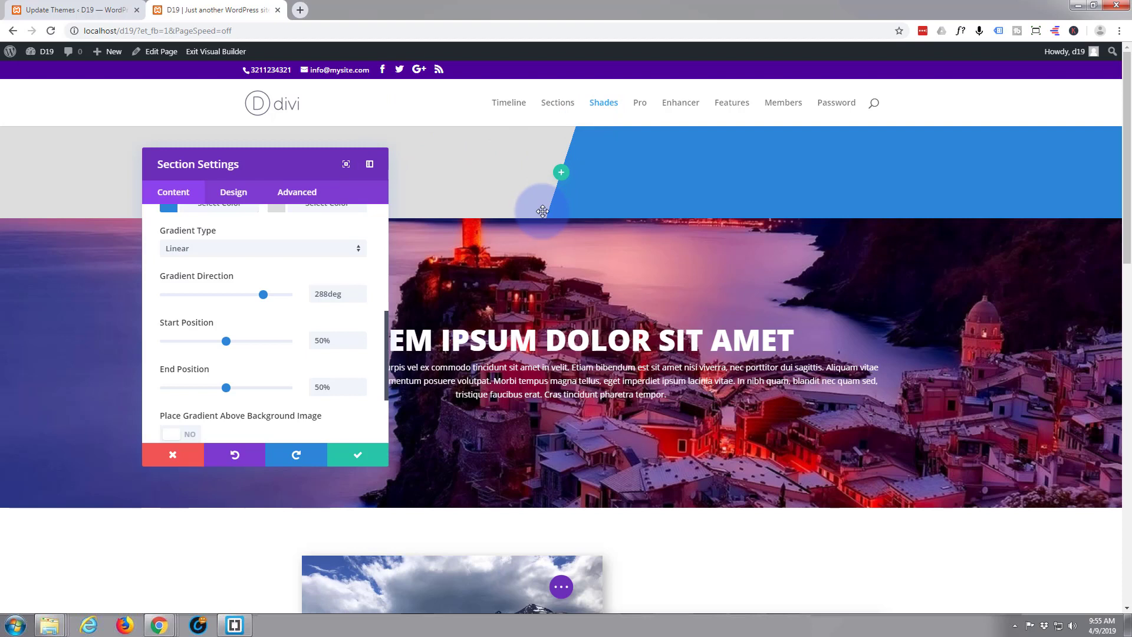
Step: Change the gradient direction to 226deg and save the section settings
{"action": "mouse_move", "coordinate": [263, 293]}
{"action": "left_mouse_down"}
{"action": "mouse_move", "coordinate": [242, 293]}
{"action": "mouse_move", "coordinate": [253, 293]}
{"action": "left_mouse_up"}
{"action": "left_click_drag", "start_coordinate": [252, 297], "coordinate": [242, 298]}
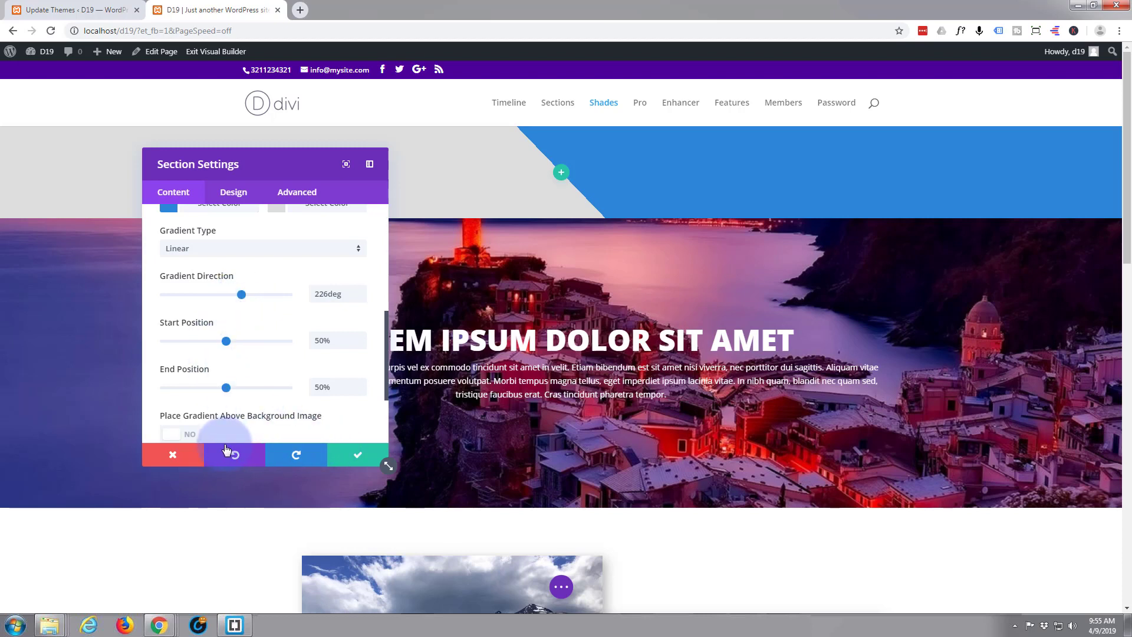
{"action": "left_click", "coordinate": [345, 459]}
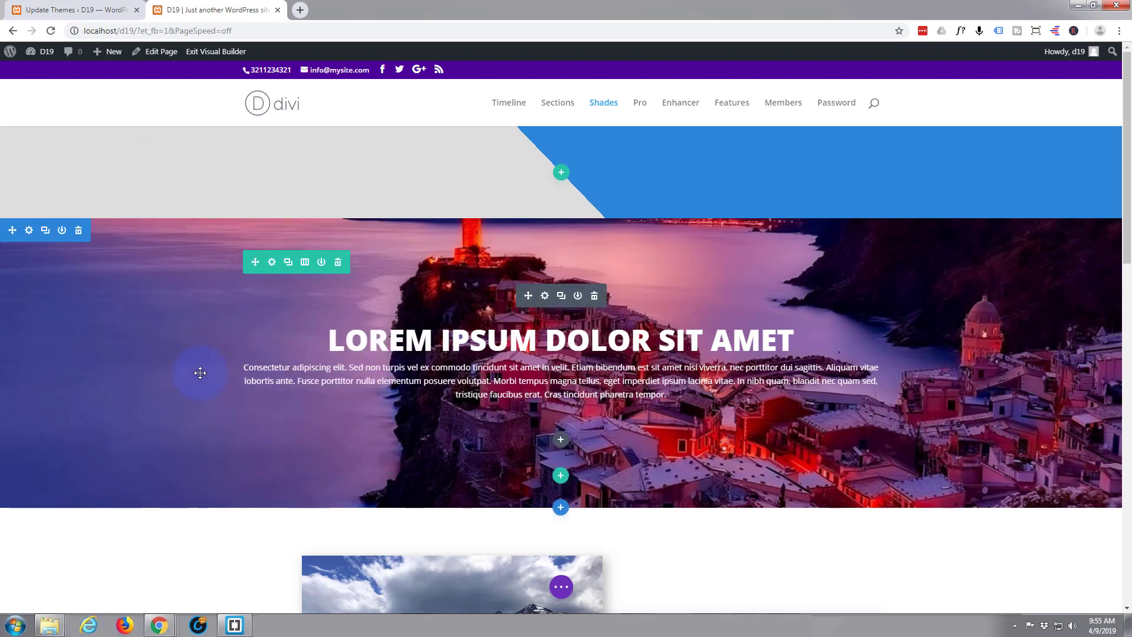
Step: Insert a row with two equal columns in the gradient section and add a Blurb module to its first column
{"action": "left_click", "coordinate": [562, 175]}
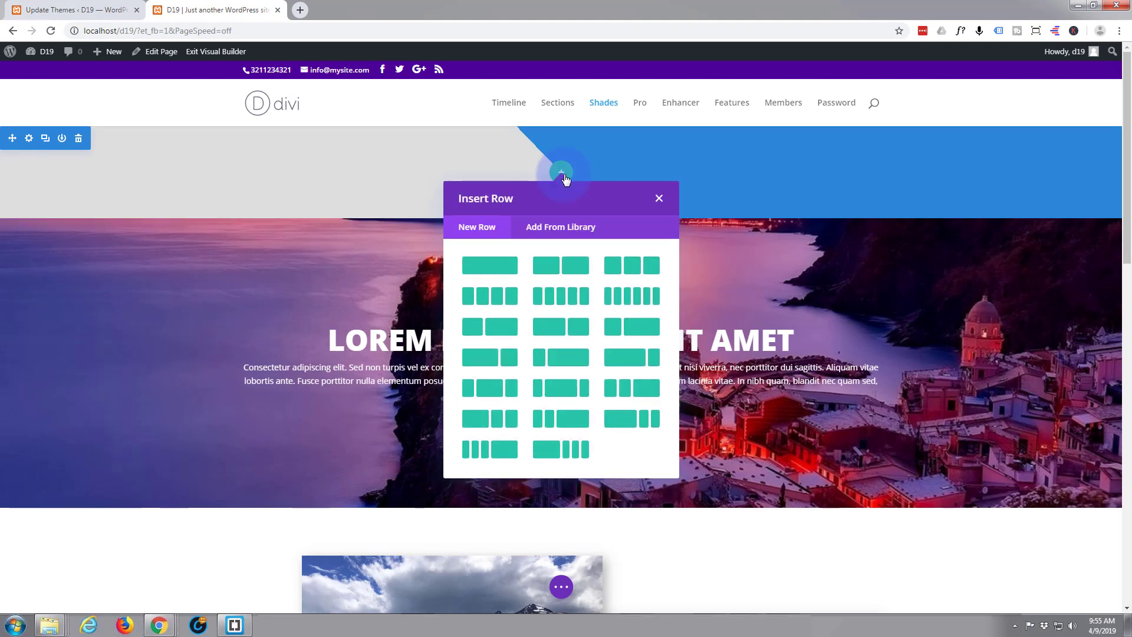
{"action": "left_click", "coordinate": [551, 268]}
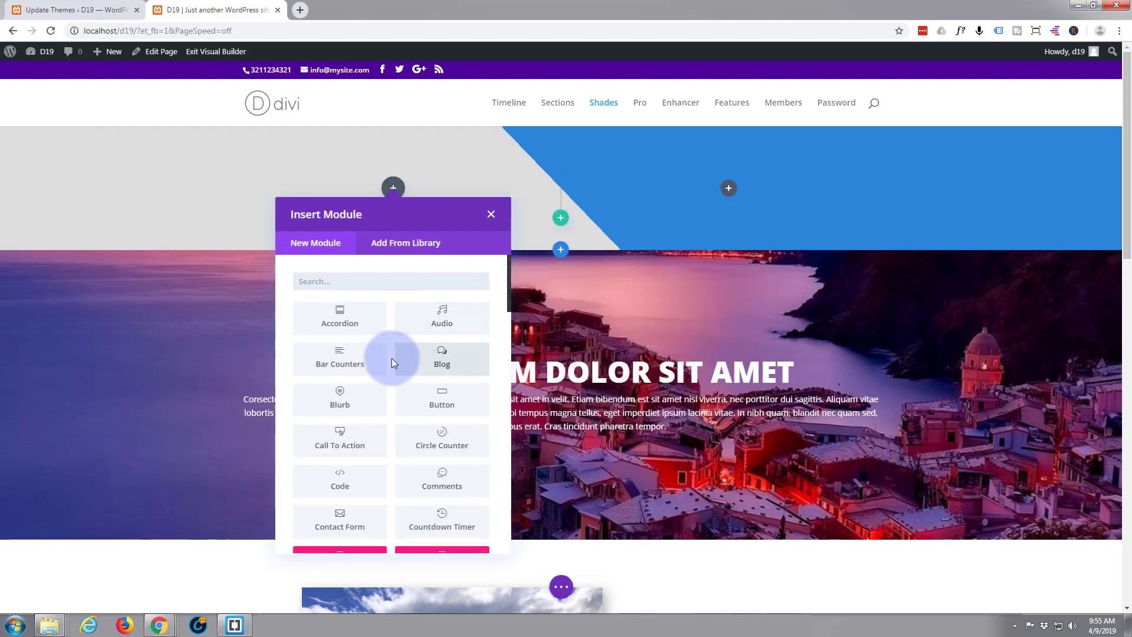
{"action": "left_click", "coordinate": [353, 408]}
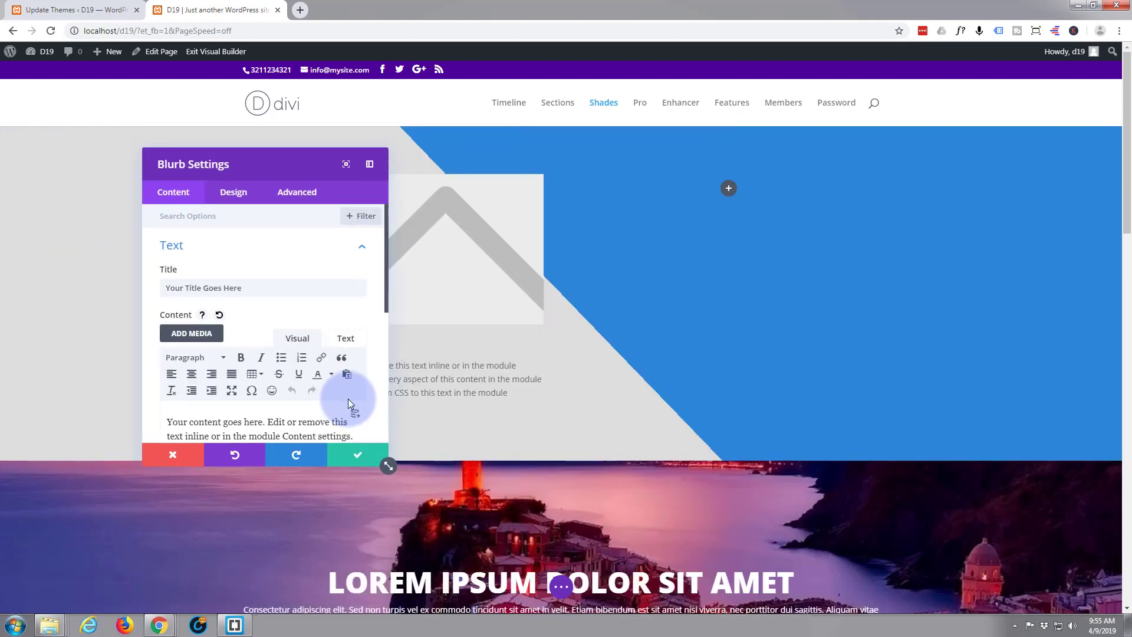
Step: Set the blurb's title to "Blurb 1"
{"action": "scroll", "coordinate": [281, 312], "scroll_direction": "down", "scroll_amount": 2}
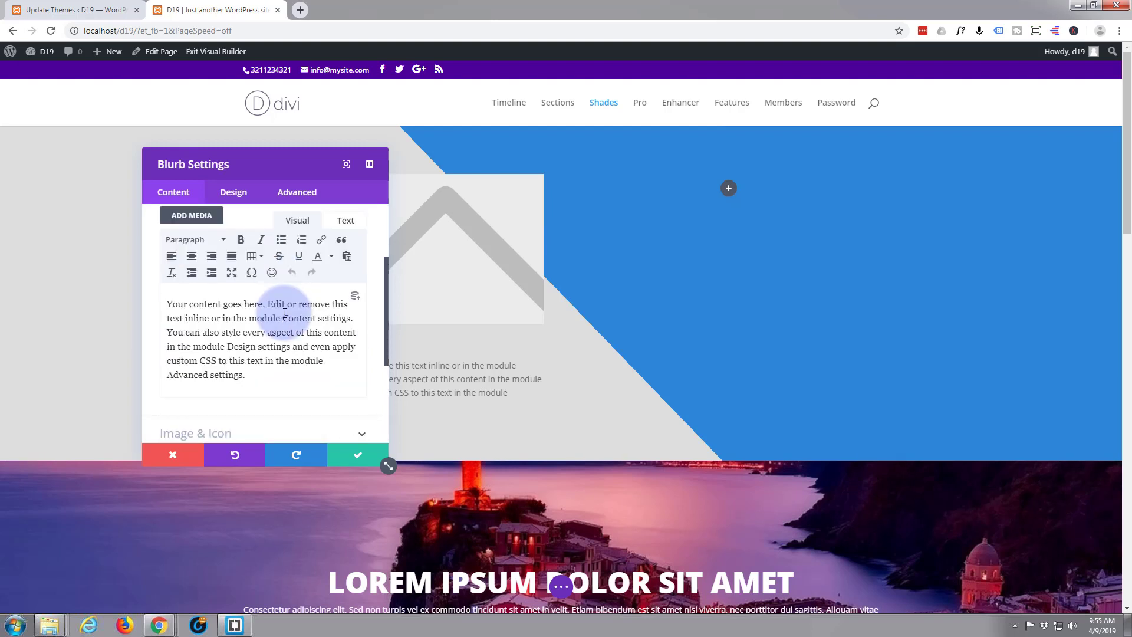
{"action": "scroll", "coordinate": [247, 342], "scroll_direction": "up", "scroll_amount": 2}
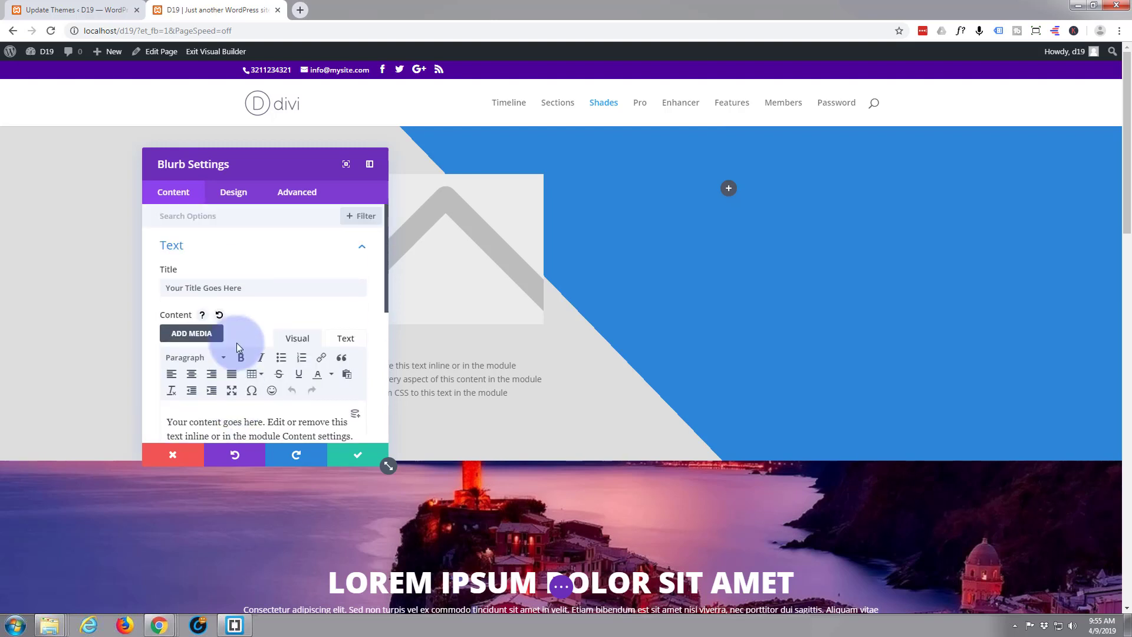
{"action": "left_click_drag", "start_coordinate": [245, 288], "coordinate": [139, 284]}
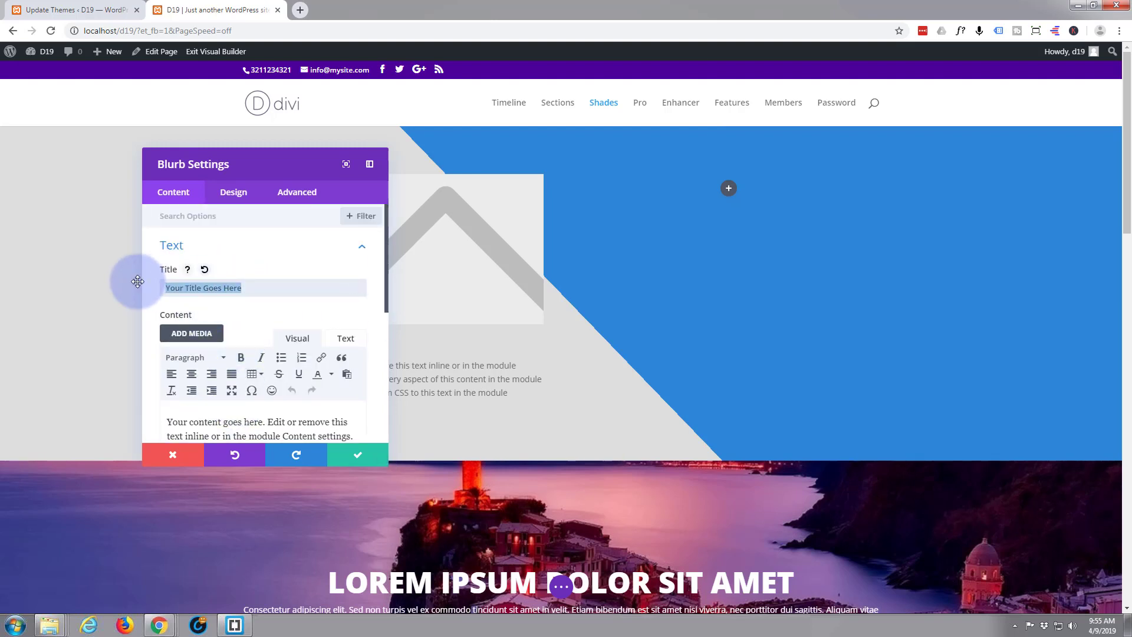
{"action": "type", "text": "Blurb 1"}
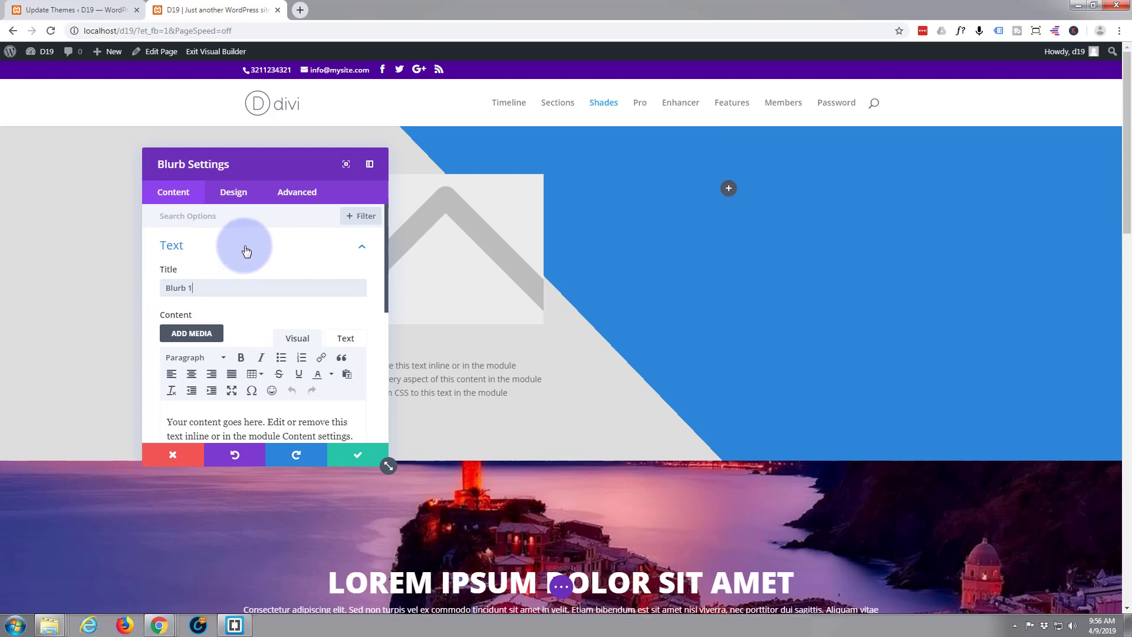
Step: Move the Blurb Settings window off the blurb, enable Use Icon and choose the pie chart icon
{"action": "scroll", "coordinate": [246, 251], "scroll_direction": "down", "scroll_amount": 5}
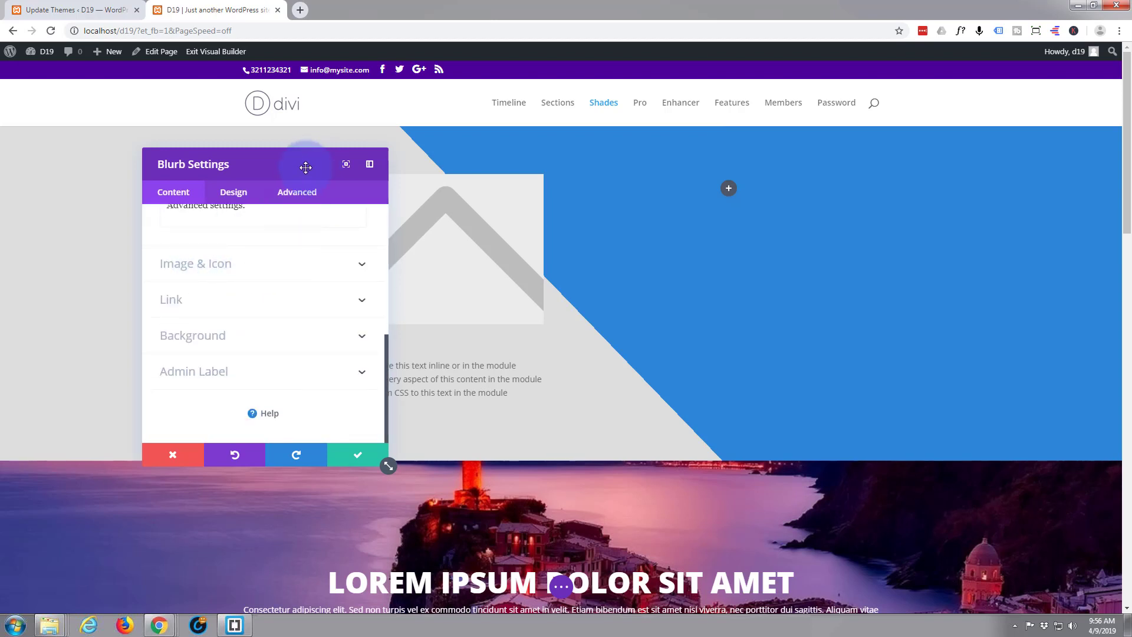
{"action": "left_click_drag", "start_coordinate": [348, 173], "coordinate": [876, 174]}
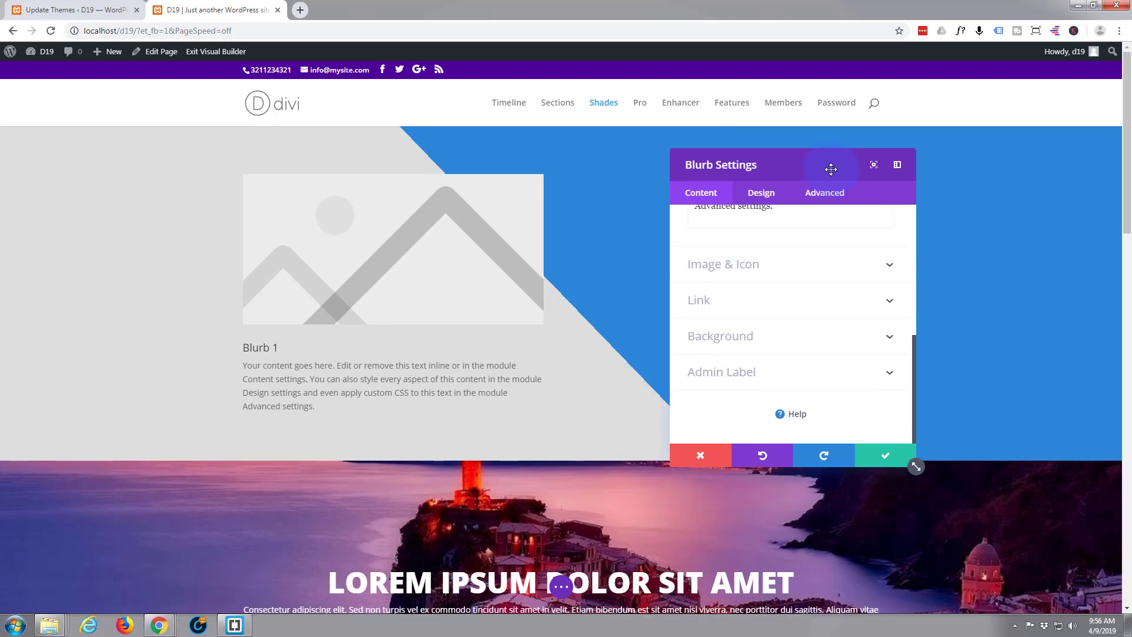
{"action": "left_click", "coordinate": [803, 268]}
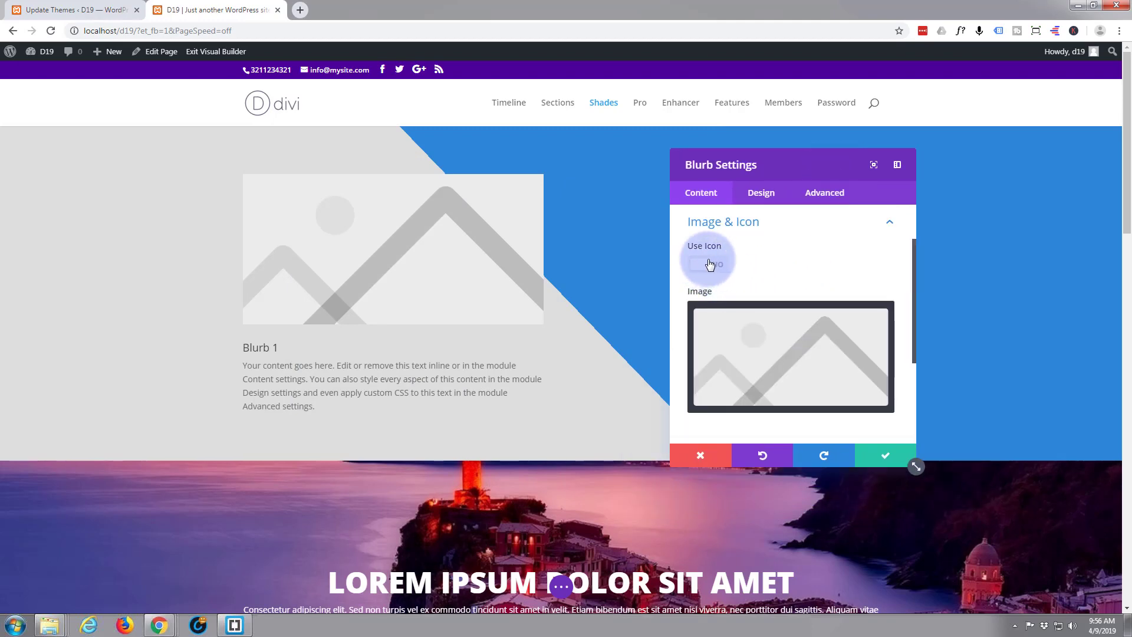
{"action": "left_click", "coordinate": [714, 265]}
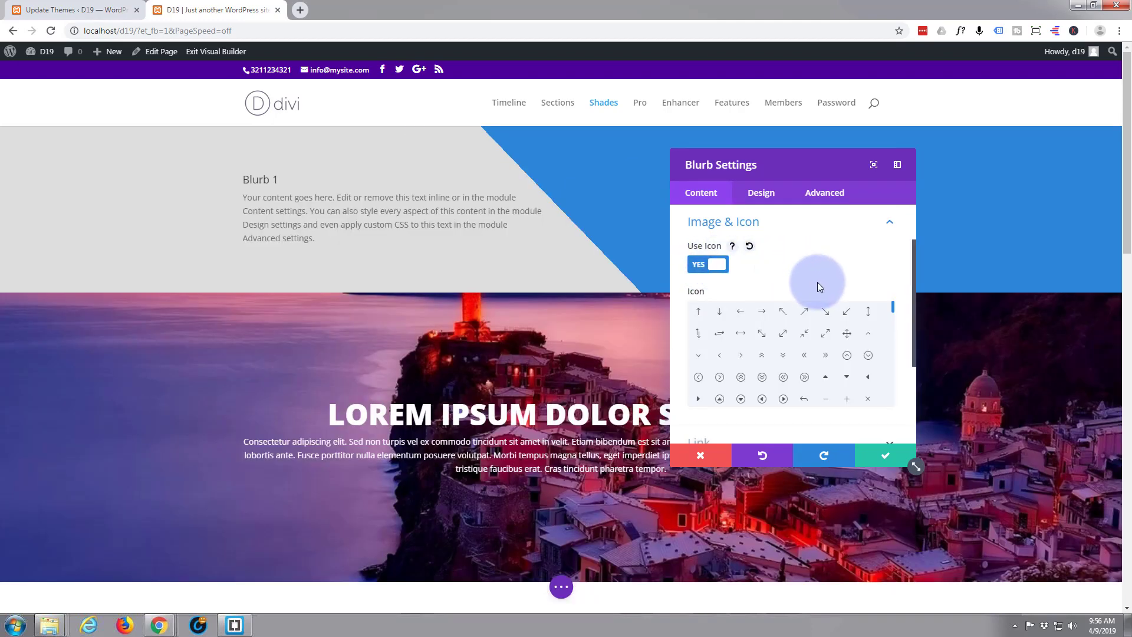
{"action": "scroll", "coordinate": [803, 346], "scroll_direction": "down", "scroll_amount": 5}
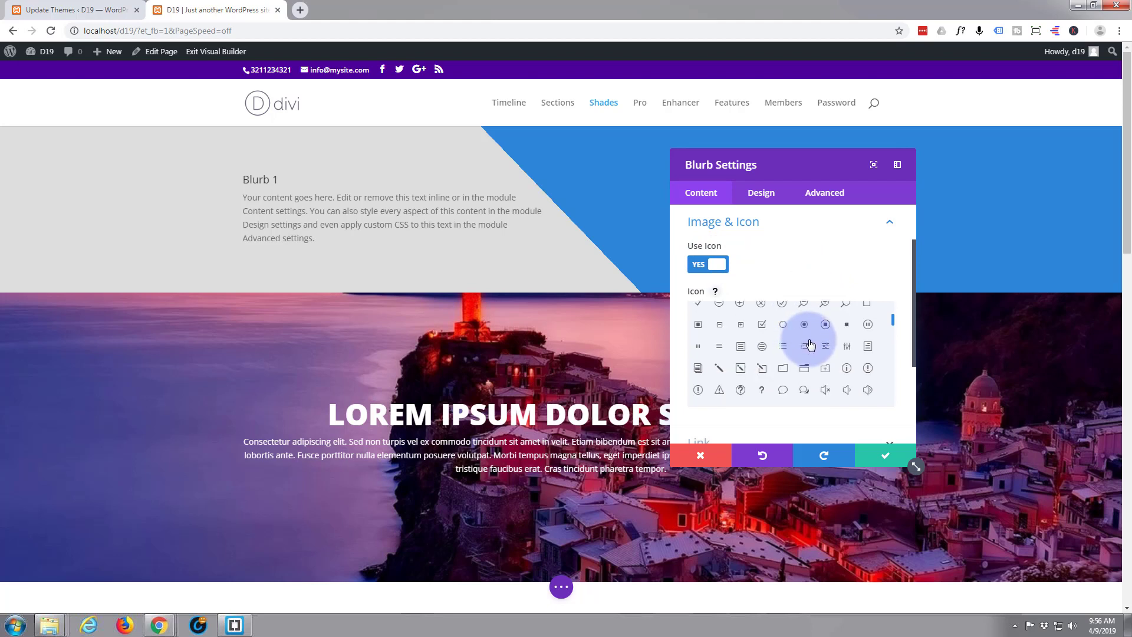
{"action": "scroll", "coordinate": [811, 345], "scroll_direction": "down", "scroll_amount": 3}
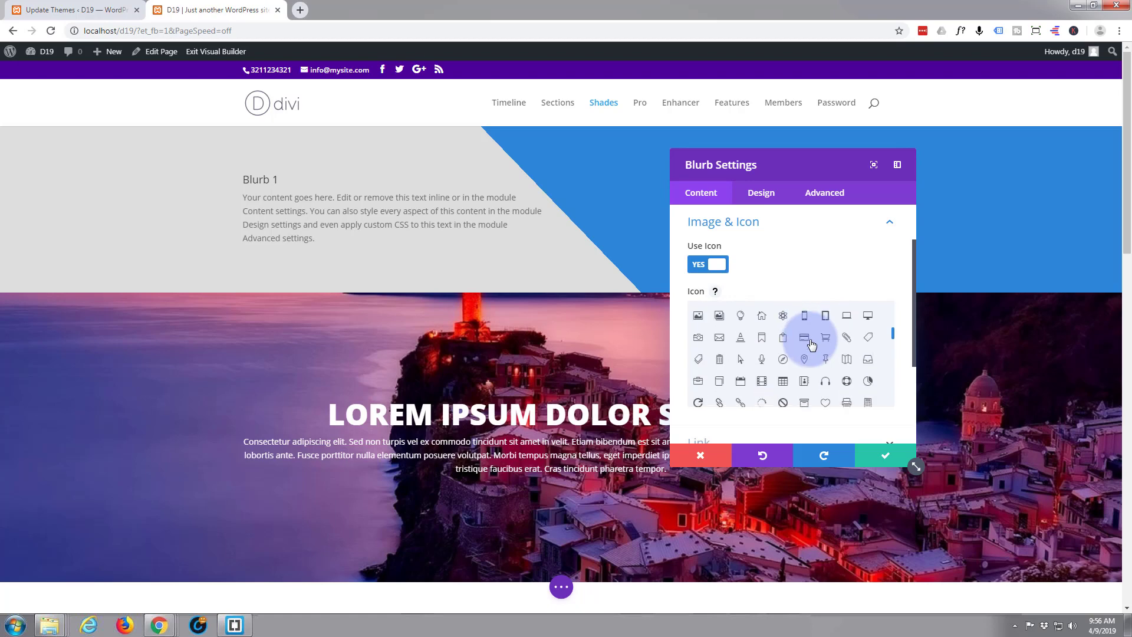
{"action": "left_click", "coordinate": [867, 382]}
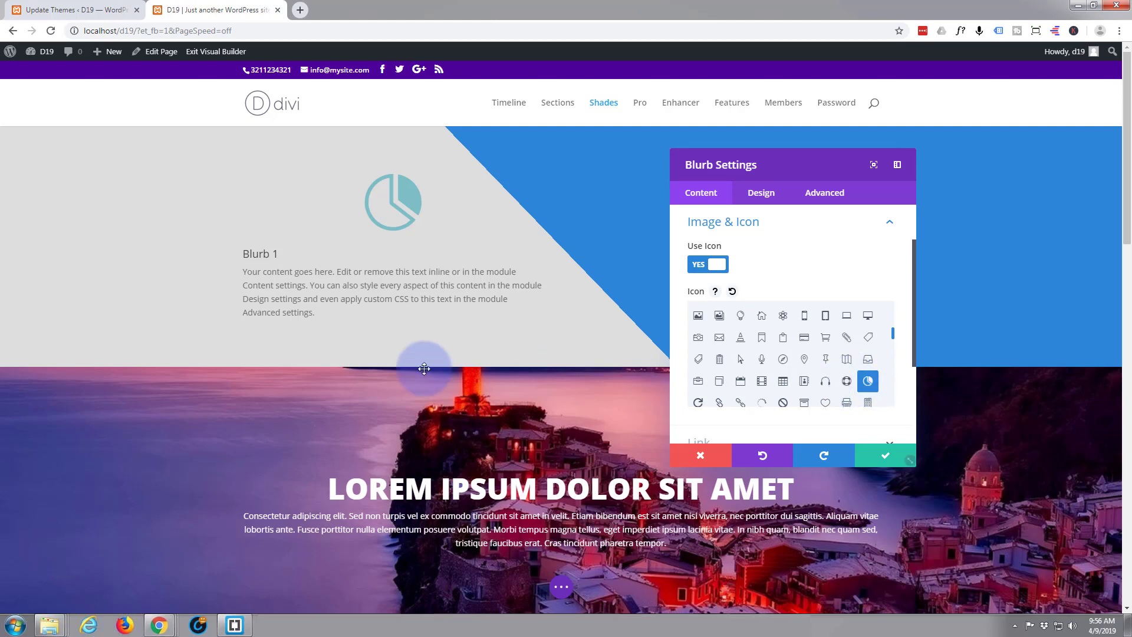
Step: Set the blurb's icon color to black and enable a custom icon font size of 120px
{"action": "left_click", "coordinate": [759, 195]}
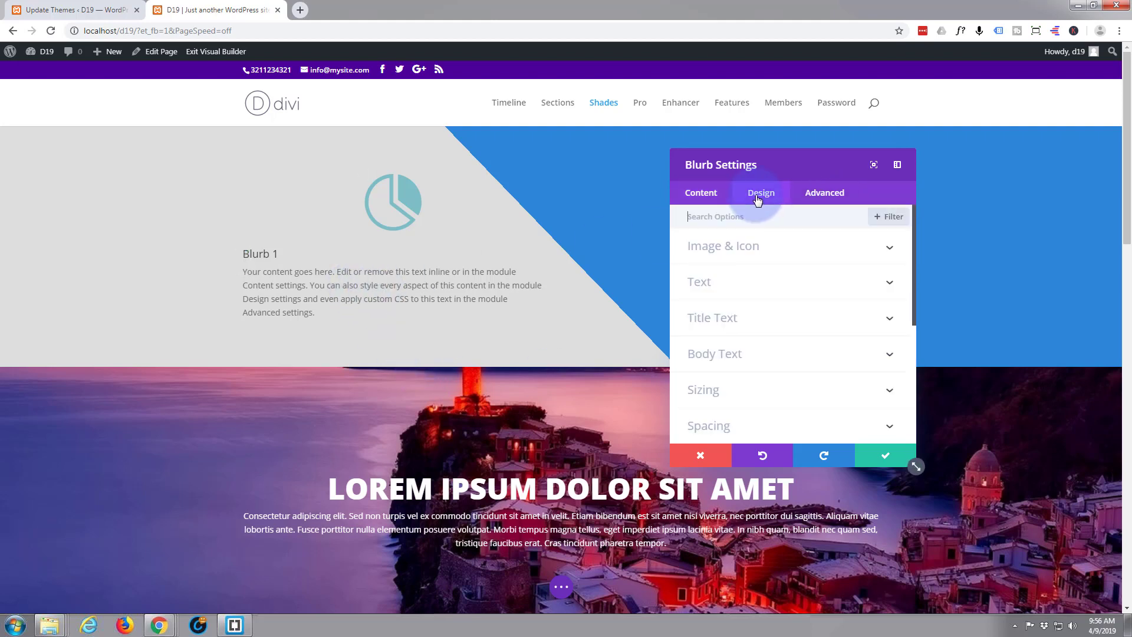
{"action": "left_click", "coordinate": [800, 249]}
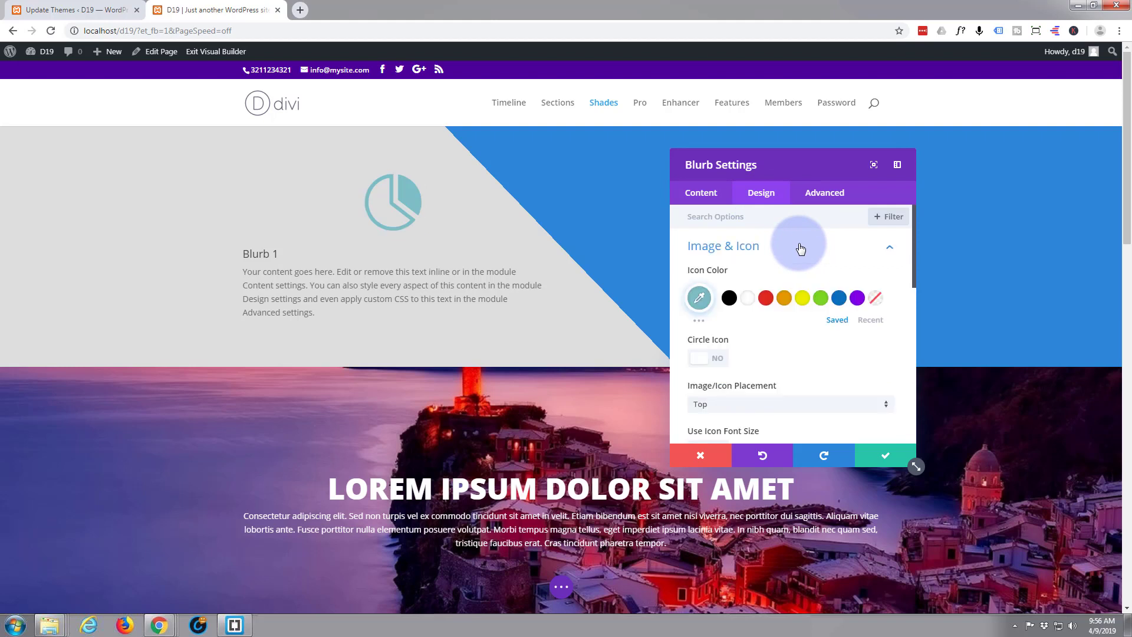
{"action": "left_click", "coordinate": [729, 298]}
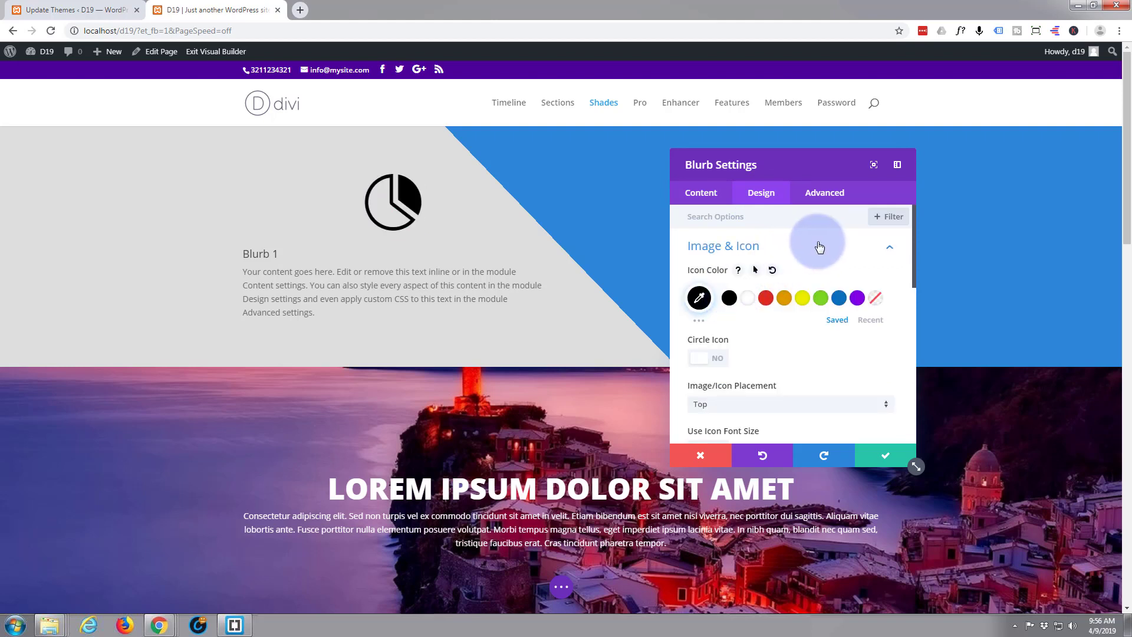
{"action": "scroll", "coordinate": [803, 269], "scroll_direction": "down", "scroll_amount": 2}
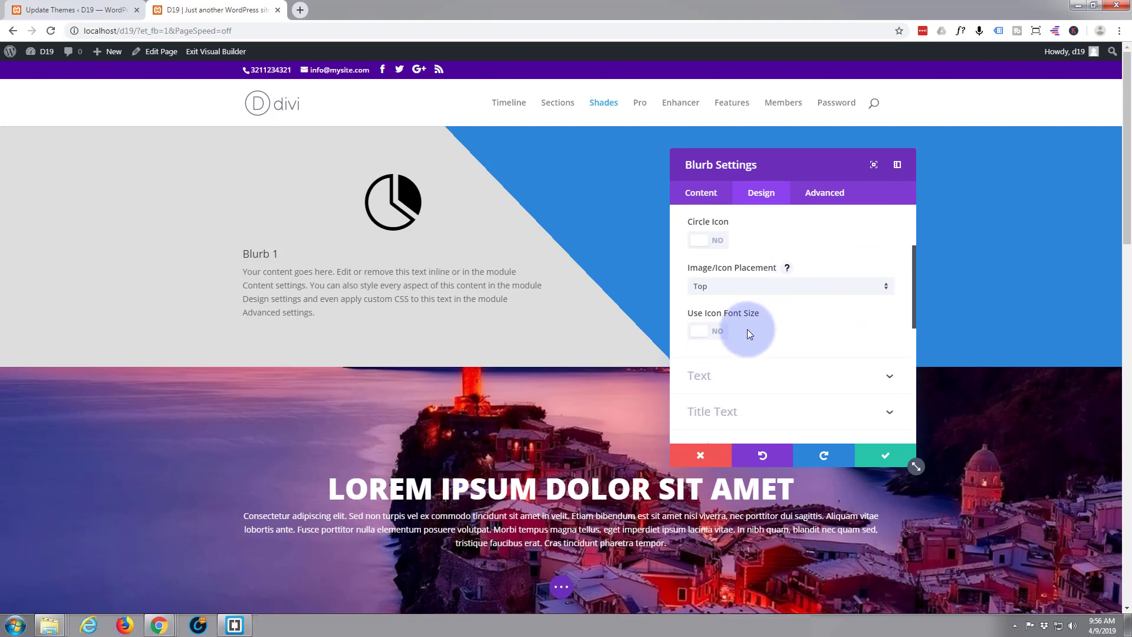
{"action": "left_click", "coordinate": [716, 333]}
{"action": "left_click", "coordinate": [780, 376]}
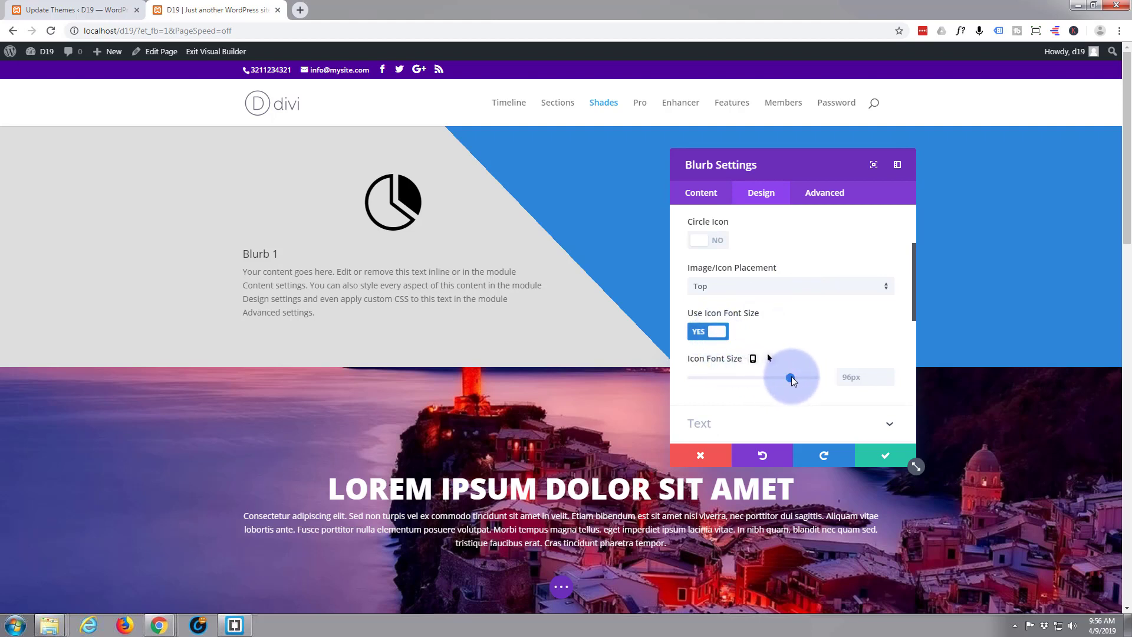
{"action": "left_click_drag", "start_coordinate": [791, 377], "coordinate": [819, 377]}
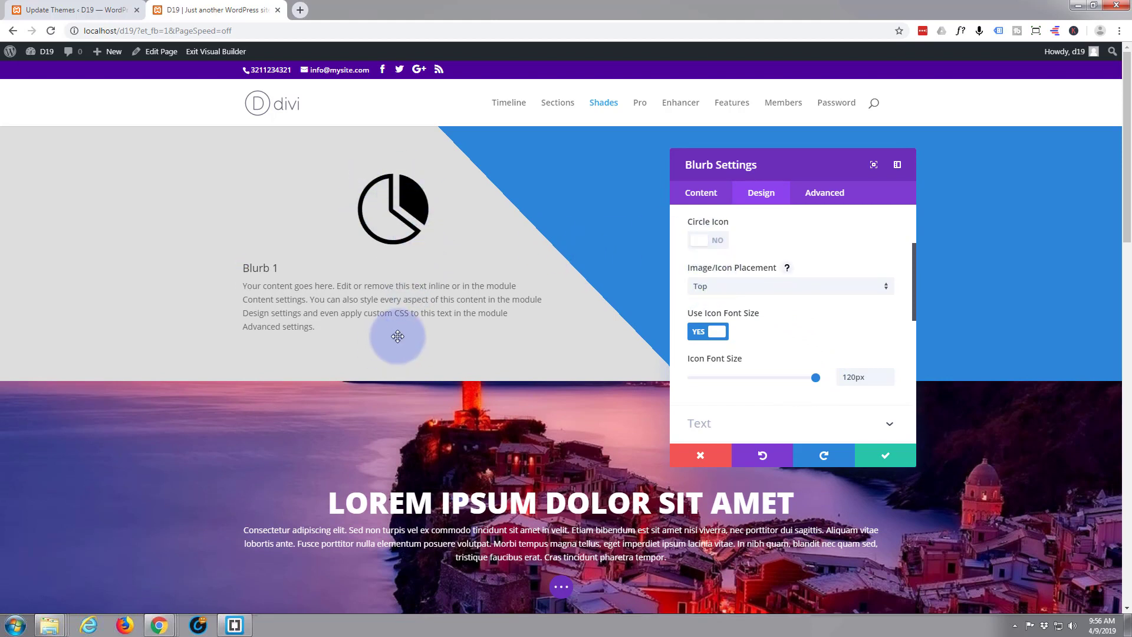
{"action": "left_click", "coordinate": [885, 289]}
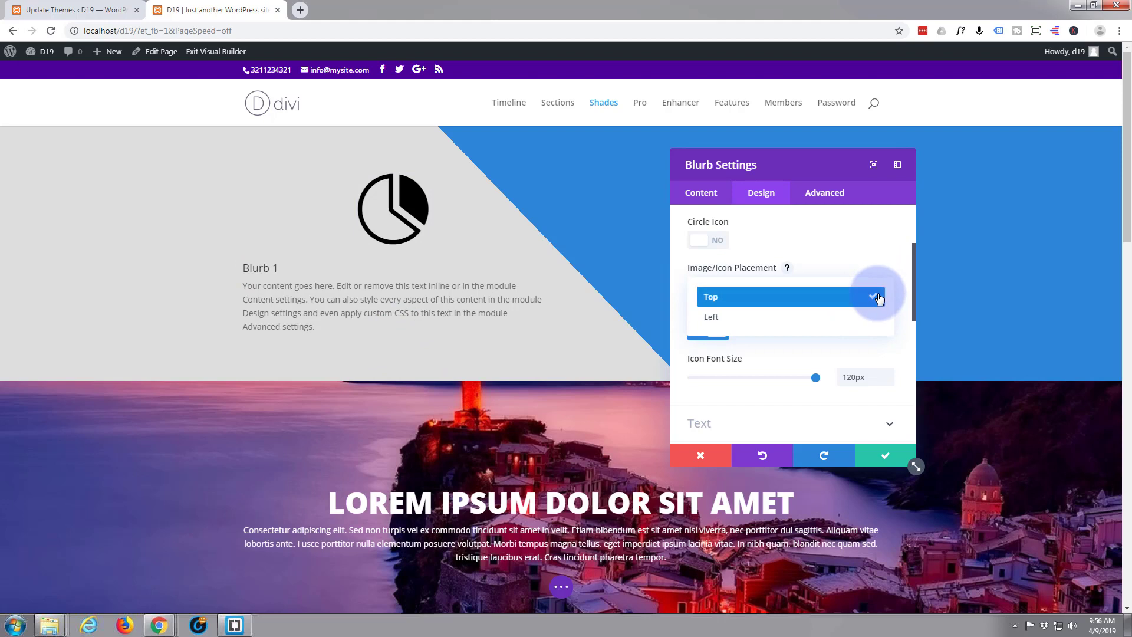
{"action": "left_click", "coordinate": [878, 298]}
{"action": "left_click", "coordinate": [715, 276]}
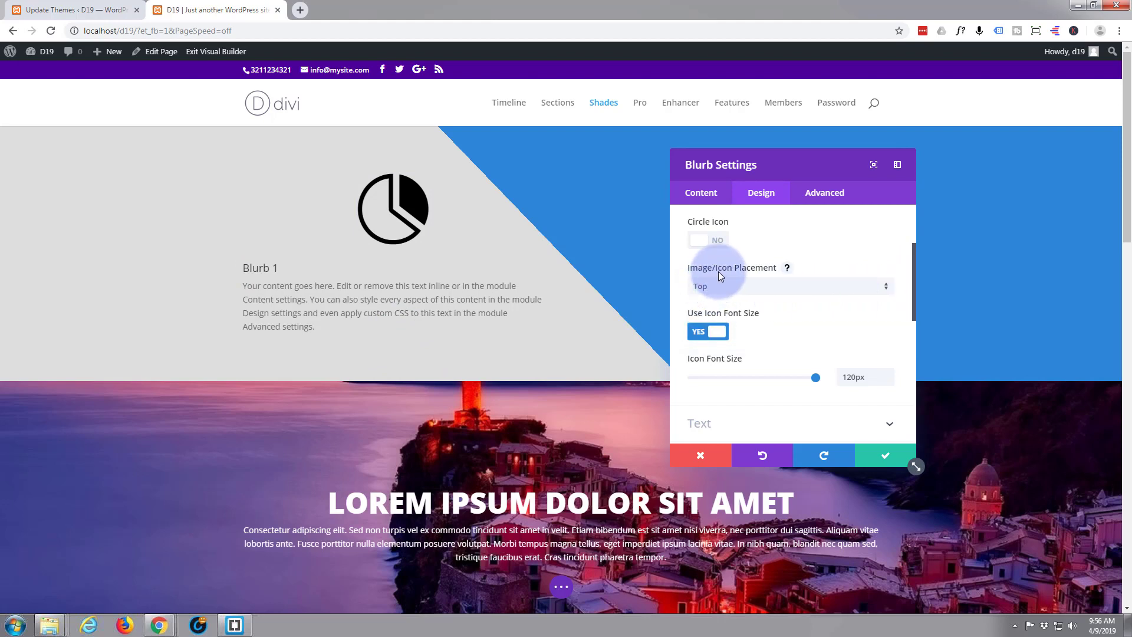
Step: Center the blurb's text by changing its Text Orientation
{"action": "scroll", "coordinate": [718, 271], "scroll_direction": "down", "scroll_amount": 3}
{"action": "scroll", "coordinate": [765, 260], "scroll_direction": "down", "scroll_amount": 1}
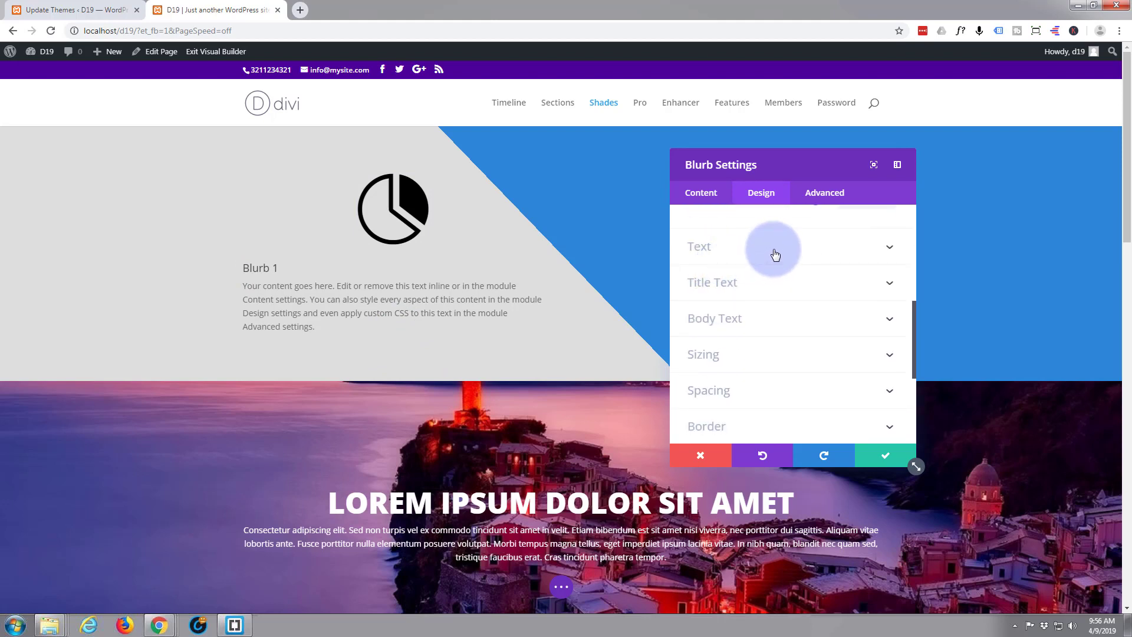
{"action": "left_click", "coordinate": [775, 254]}
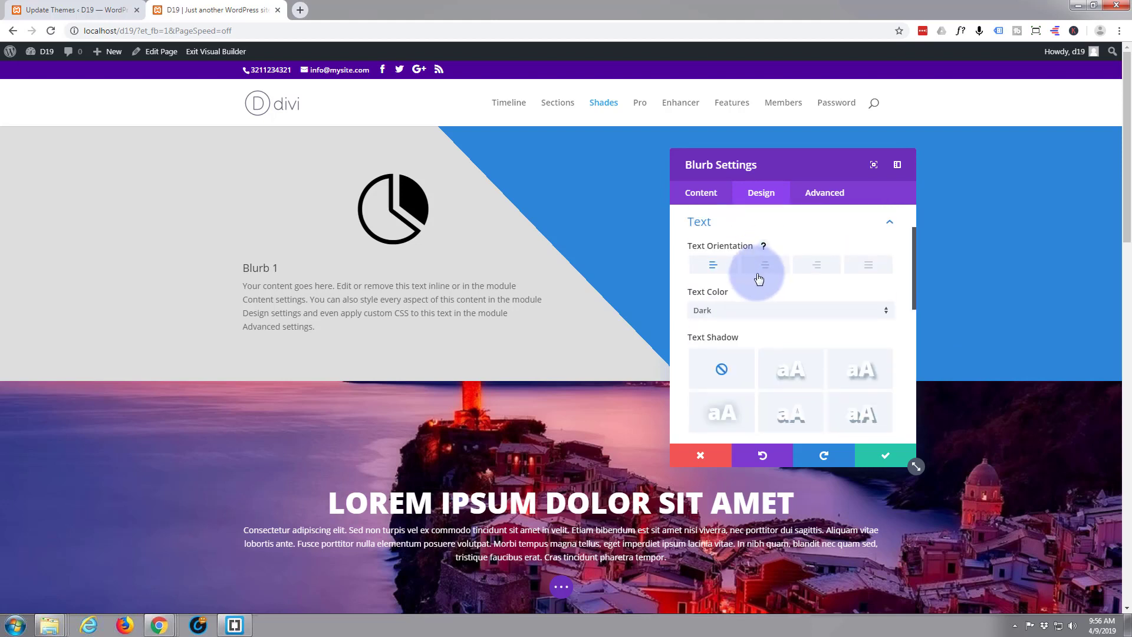
{"action": "left_click", "coordinate": [765, 268]}
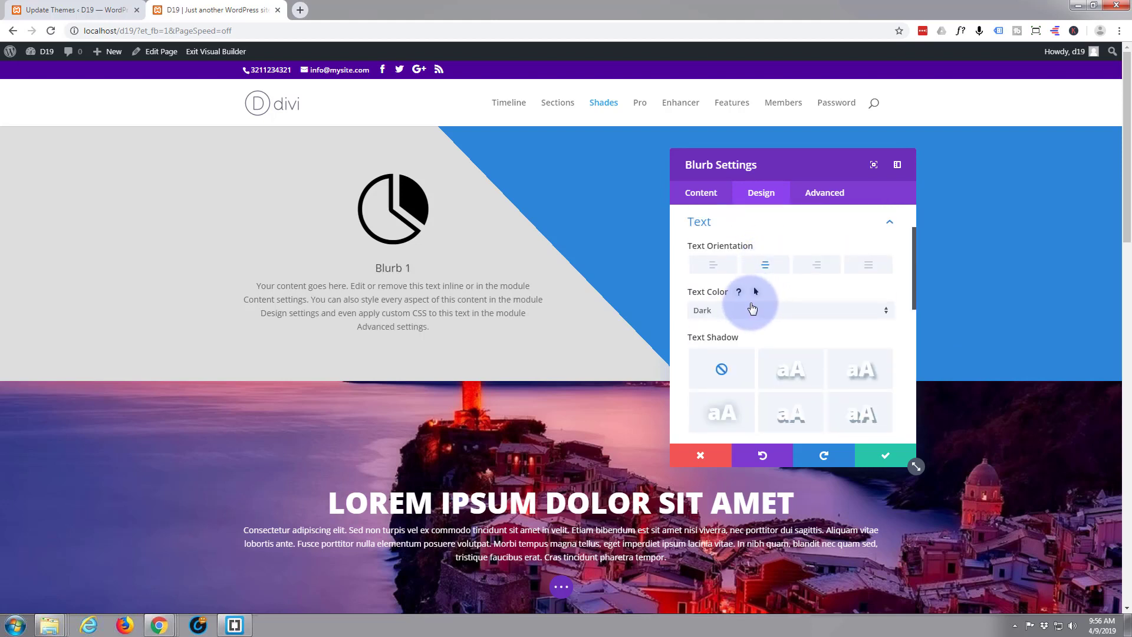
Step: Format the blurb's title text in black (#000000) at 36px with the uppercase font style
{"action": "scroll", "coordinate": [752, 302], "scroll_direction": "down", "scroll_amount": 3}
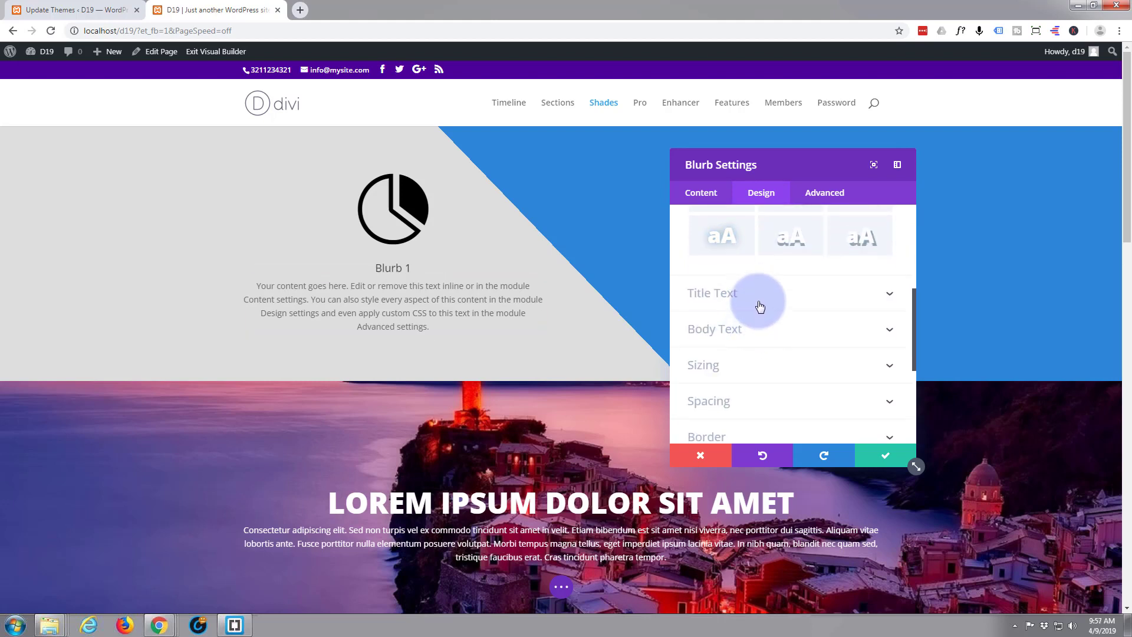
{"action": "left_click", "coordinate": [760, 303]}
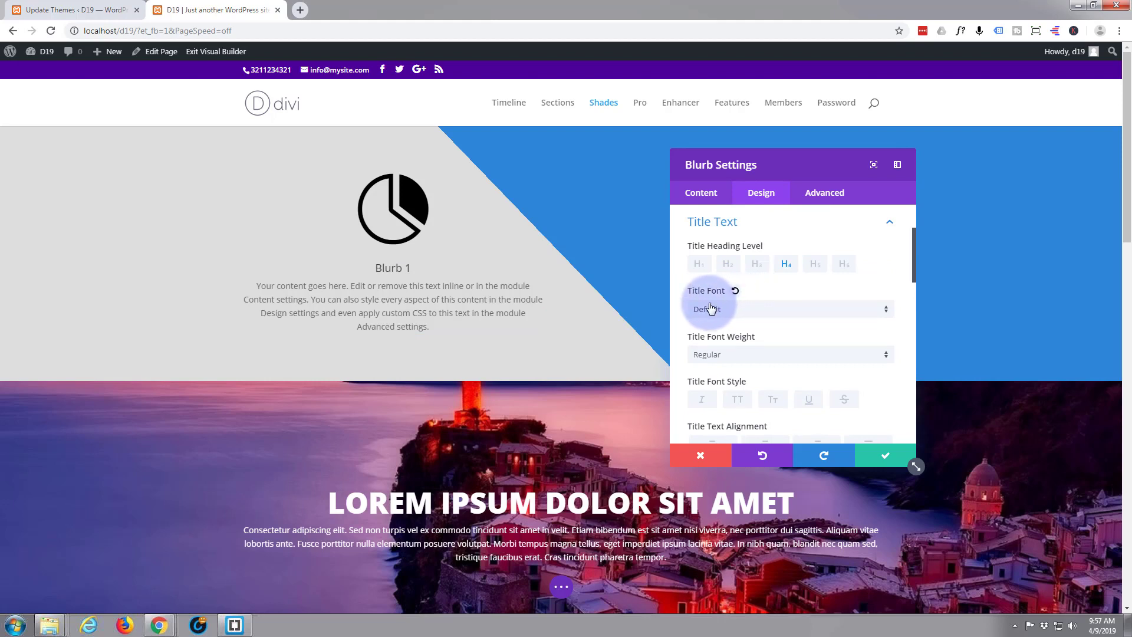
{"action": "scroll", "coordinate": [709, 304], "scroll_direction": "down", "scroll_amount": 3}
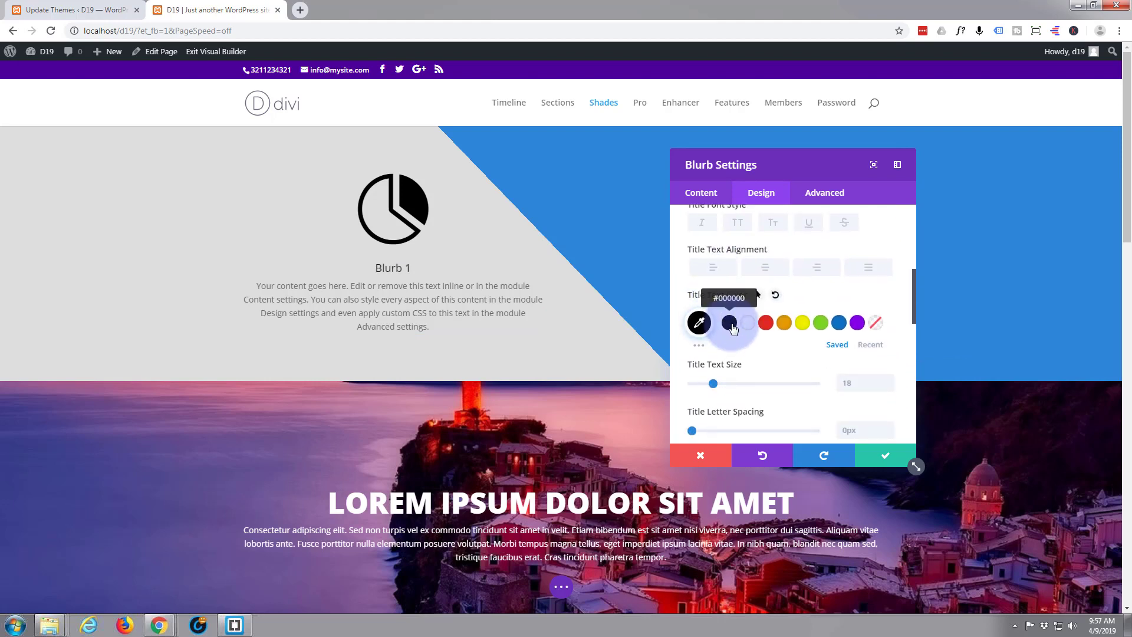
{"action": "left_click_drag", "start_coordinate": [716, 381], "coordinate": [737, 384]}
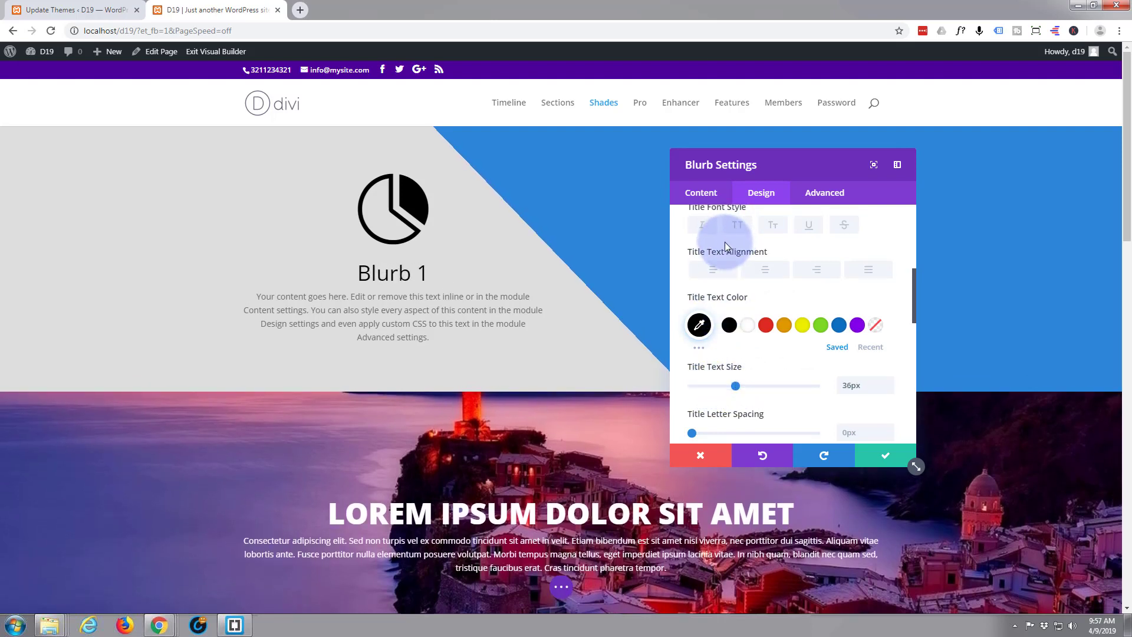
{"action": "scroll", "coordinate": [724, 241], "scroll_direction": "up", "scroll_amount": 1}
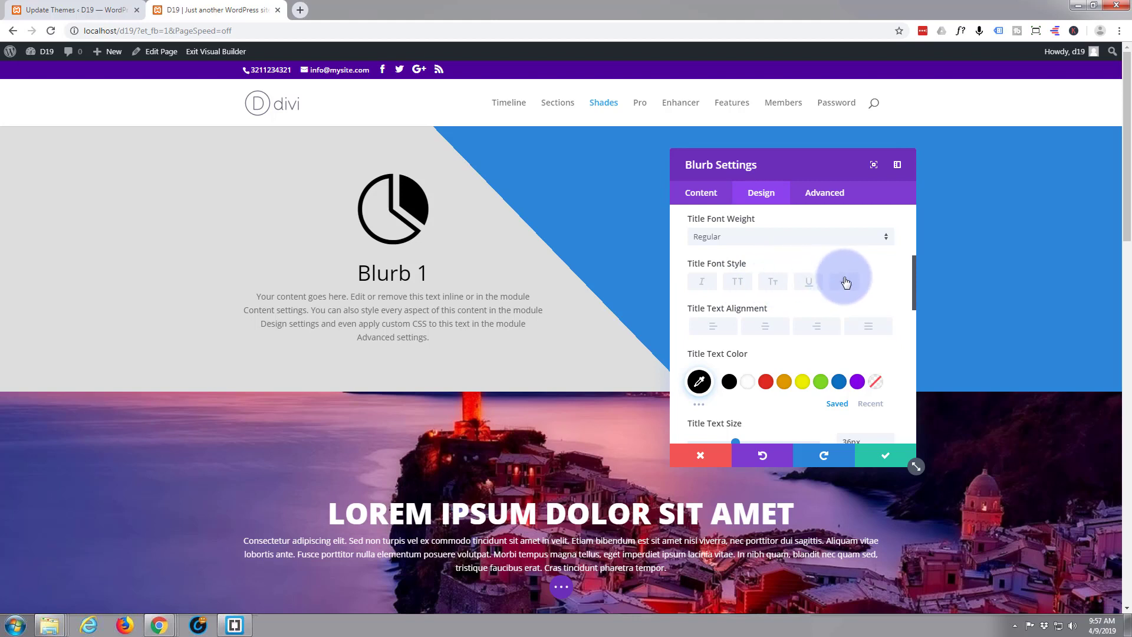
{"action": "left_click", "coordinate": [738, 283]}
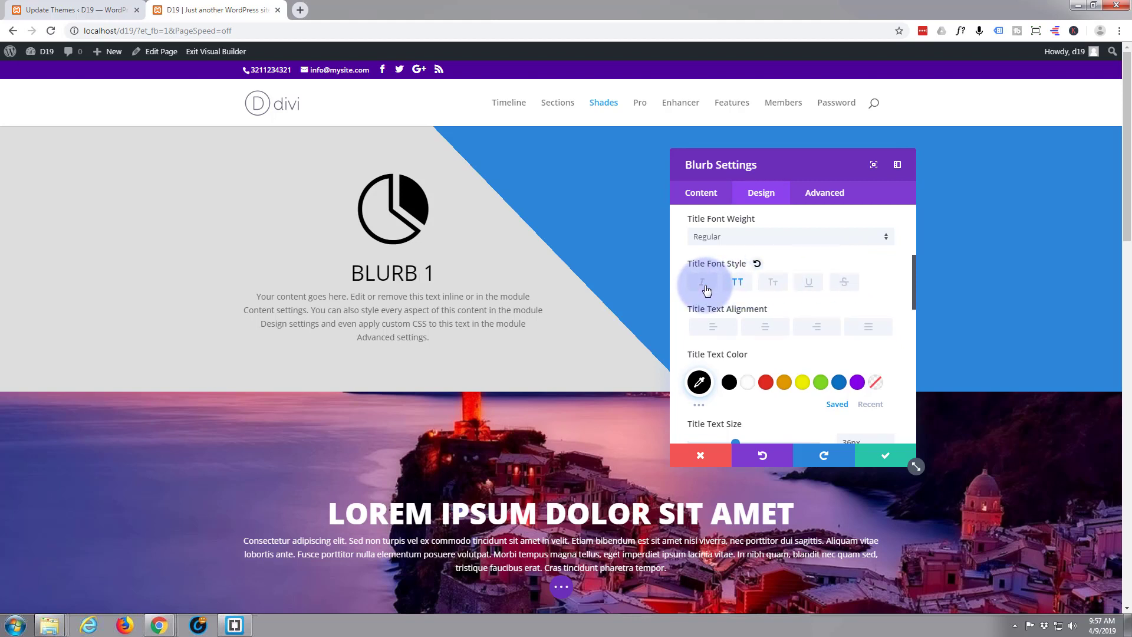
Step: Try the small caps and strikethrough styles on the blurb title, returning it to uppercase only
{"action": "left_click", "coordinate": [774, 285]}
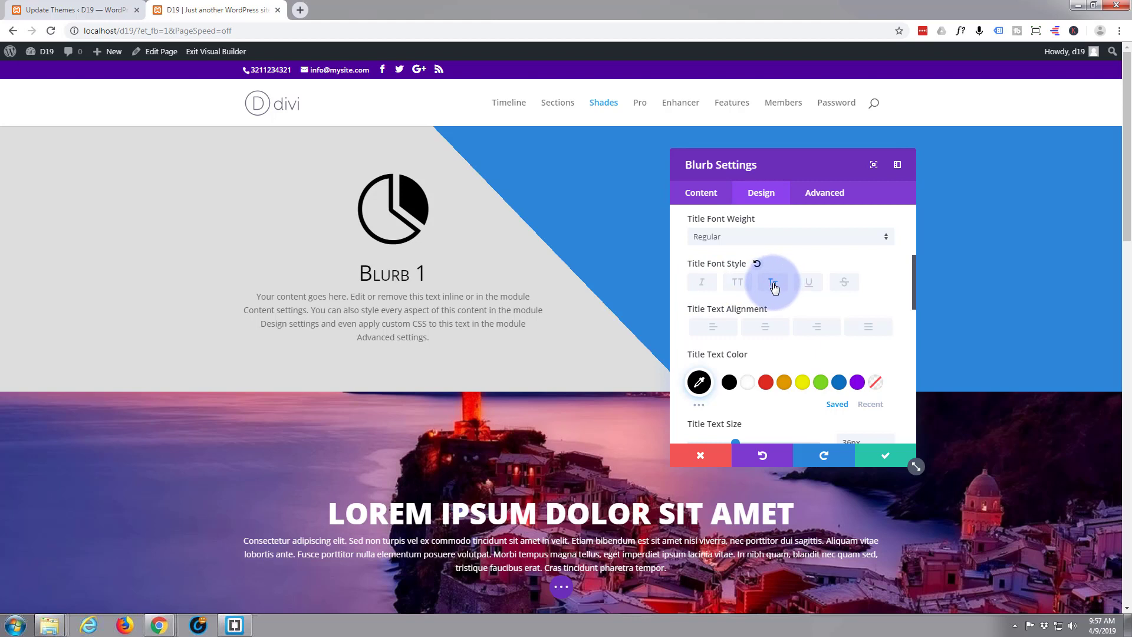
{"action": "left_click", "coordinate": [742, 287]}
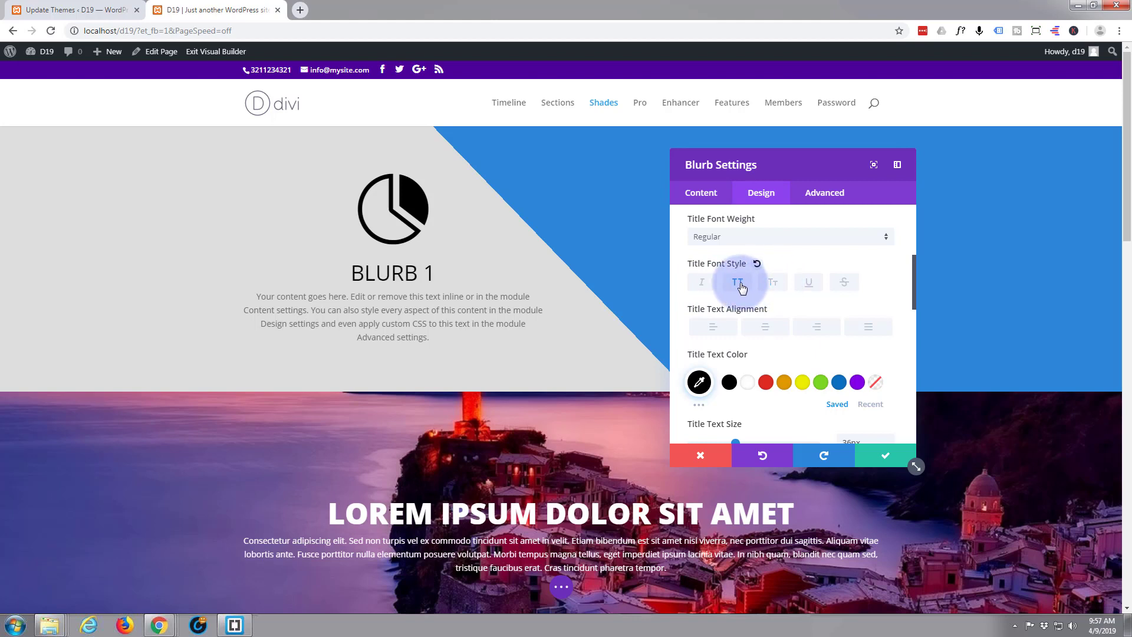
{"action": "left_click", "coordinate": [814, 284]}
{"action": "left_click", "coordinate": [843, 283]}
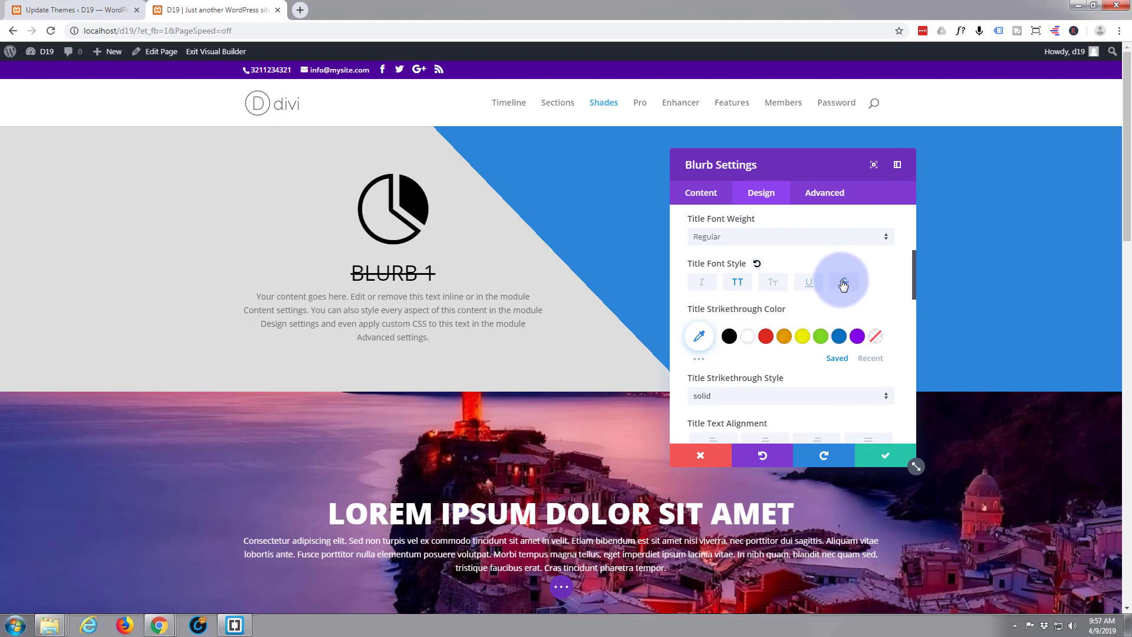
{"action": "left_click", "coordinate": [737, 282]}
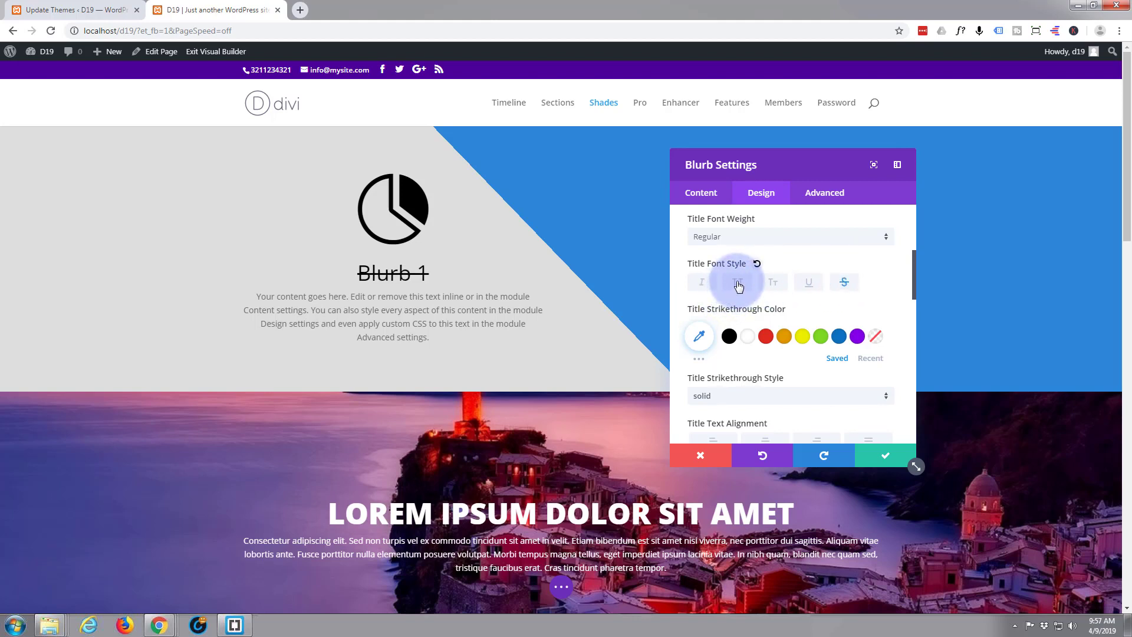
{"action": "left_click", "coordinate": [738, 285]}
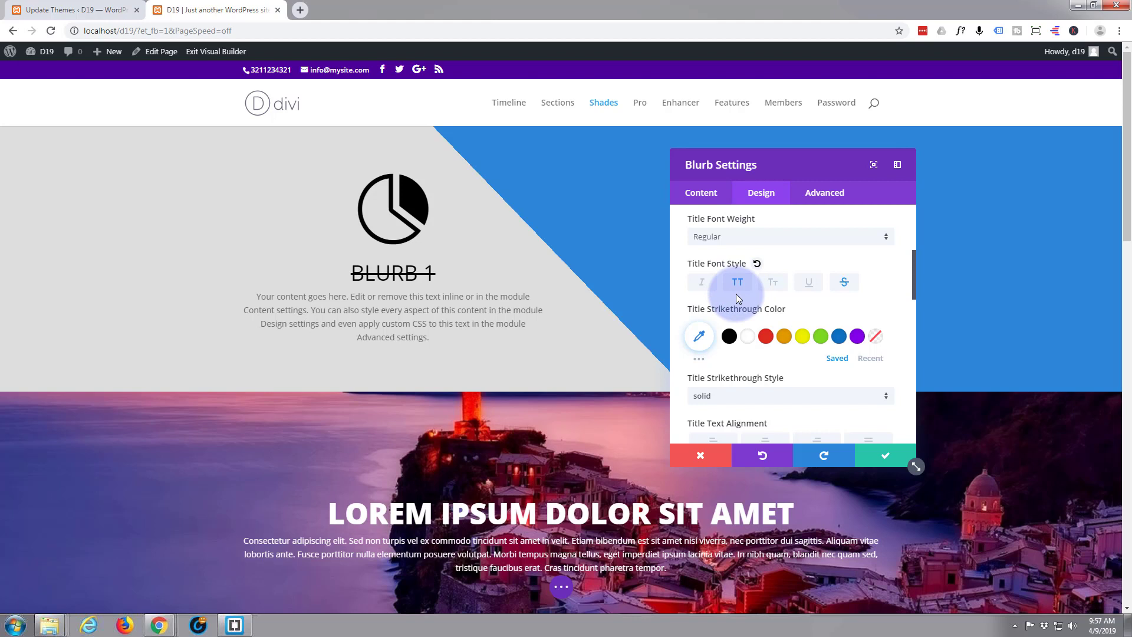
{"action": "left_click", "coordinate": [843, 283]}
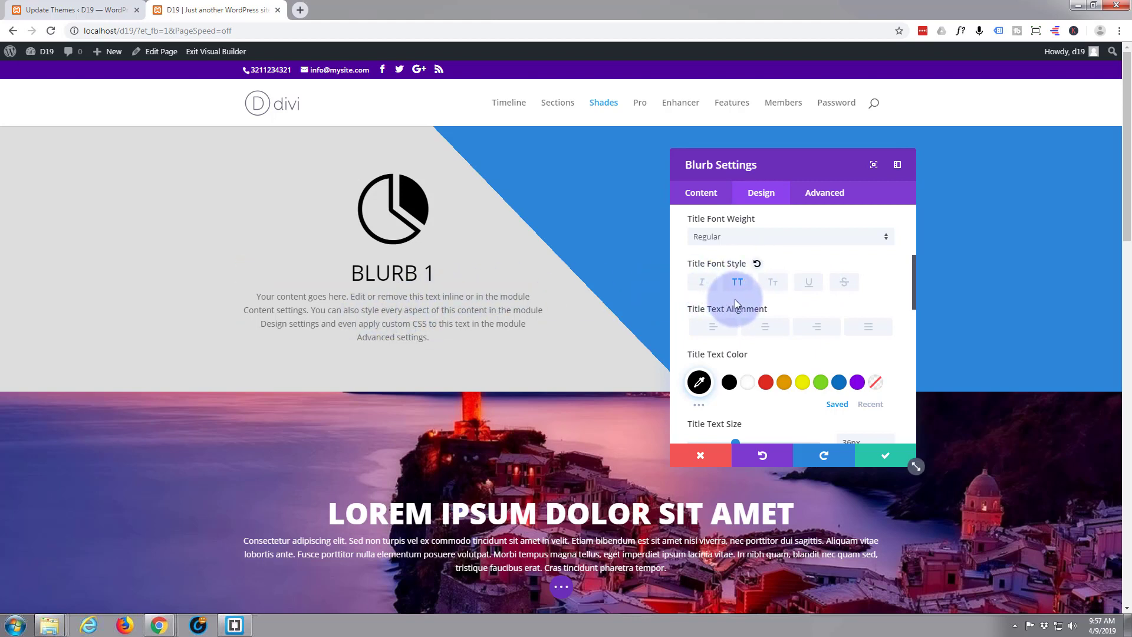
Step: Set the blurb's body text color to black (#000000) and save the blurb settings
{"action": "scroll", "coordinate": [738, 300], "scroll_direction": "down", "scroll_amount": 1}
{"action": "scroll", "coordinate": [737, 299], "scroll_direction": "down", "scroll_amount": 3}
{"action": "scroll", "coordinate": [738, 299], "scroll_direction": "down", "scroll_amount": 3}
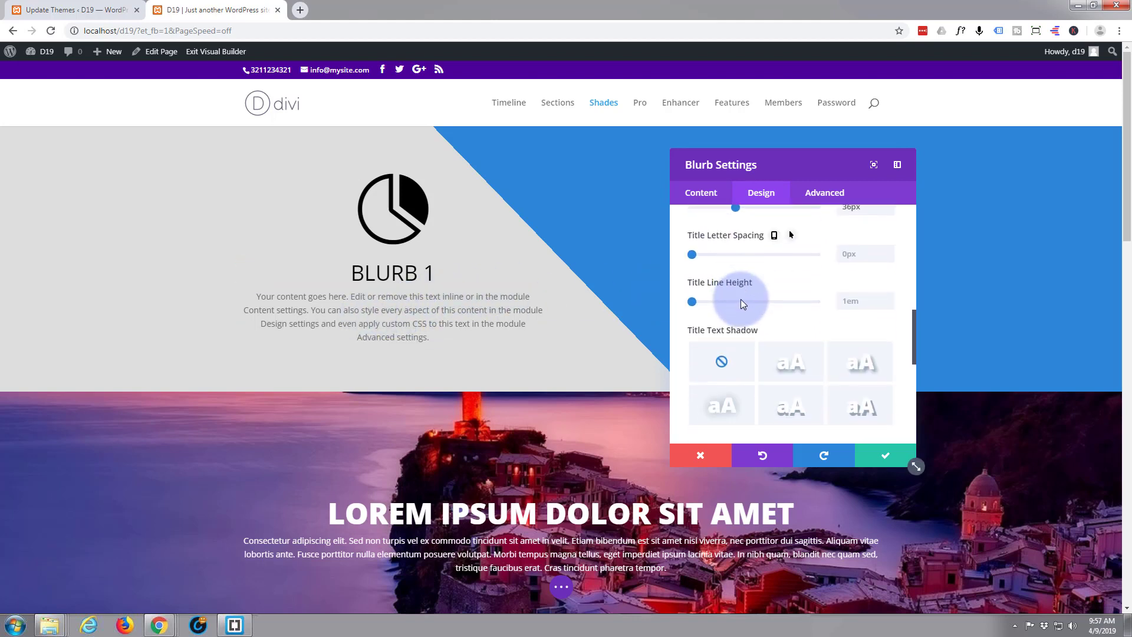
{"action": "scroll", "coordinate": [742, 302], "scroll_direction": "down", "scroll_amount": 2}
{"action": "left_click", "coordinate": [793, 288]}
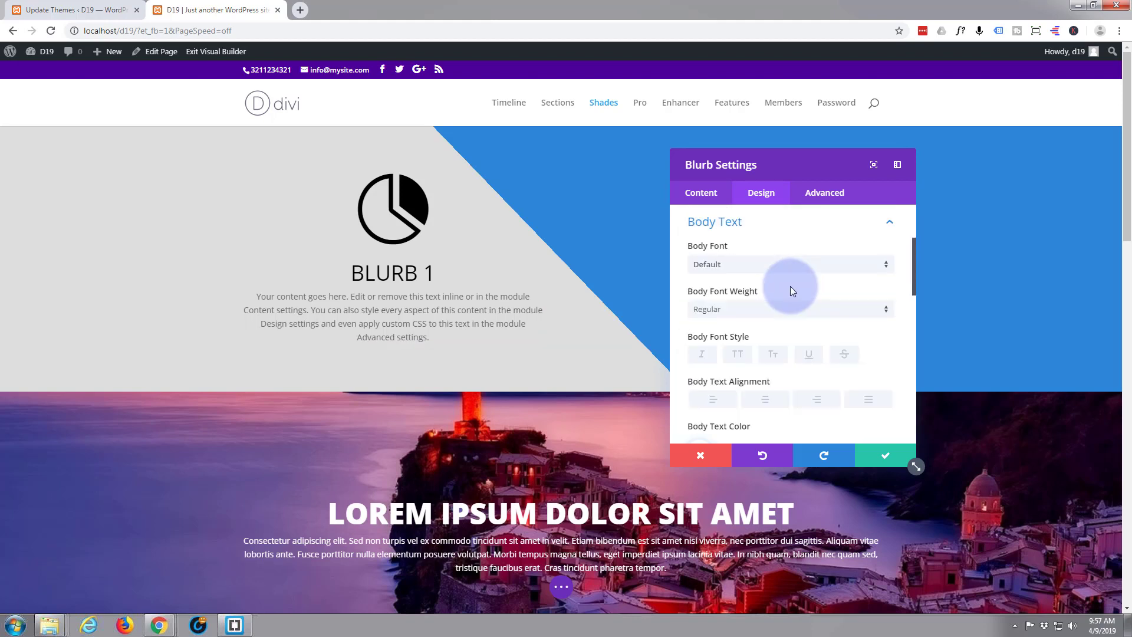
{"action": "scroll", "coordinate": [761, 305], "scroll_direction": "down", "scroll_amount": 2}
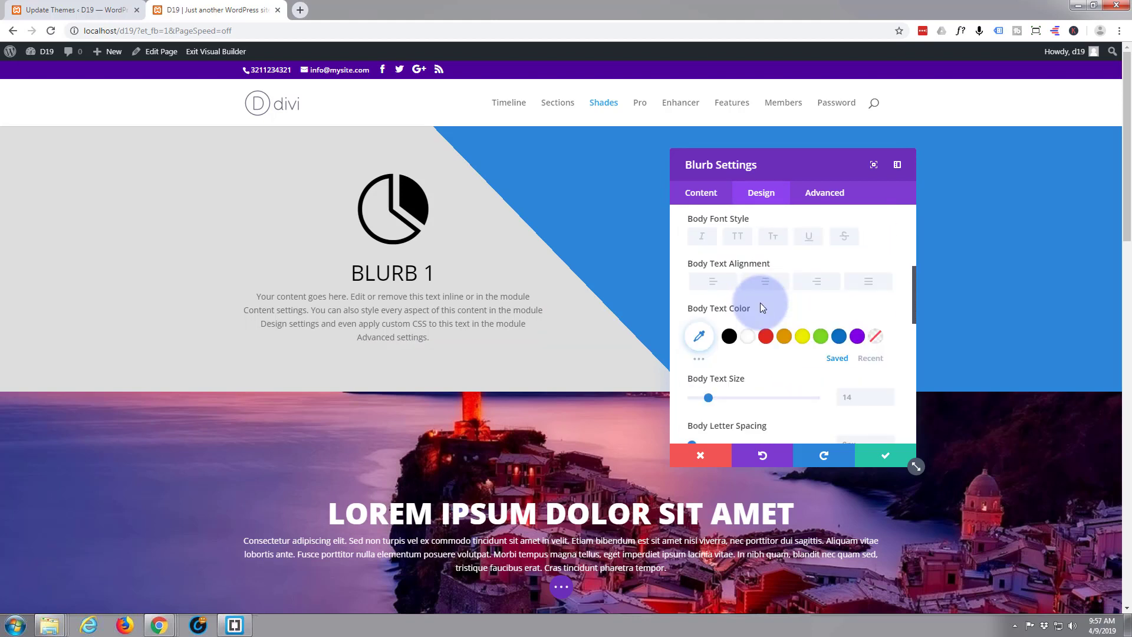
{"action": "left_click", "coordinate": [730, 337]}
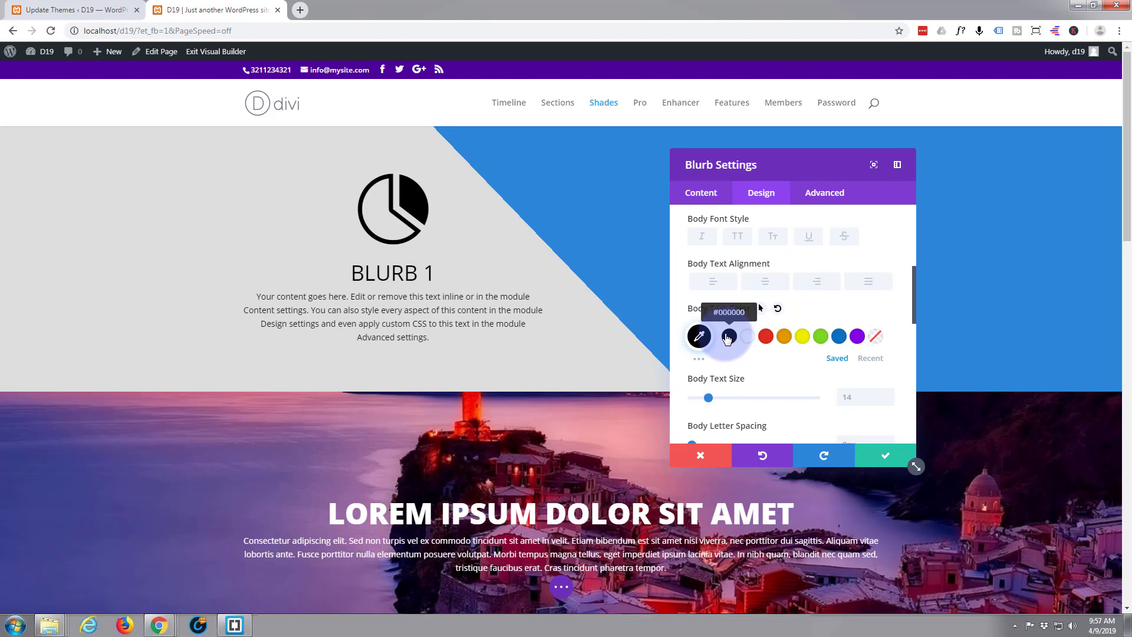
{"action": "left_click", "coordinate": [725, 335]}
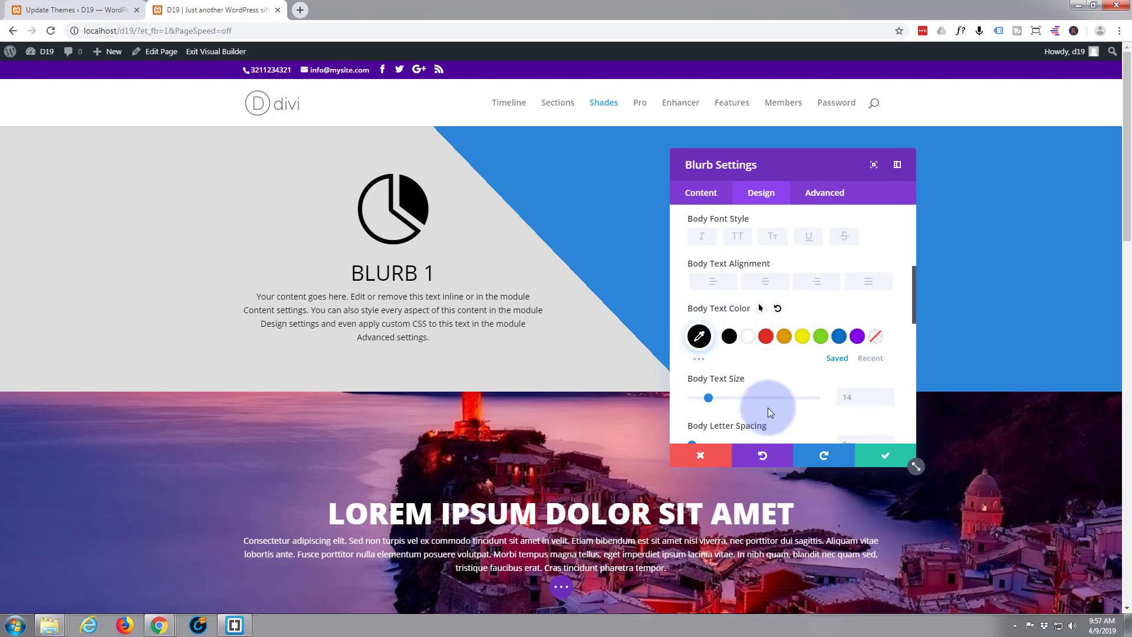
{"action": "left_click", "coordinate": [883, 464]}
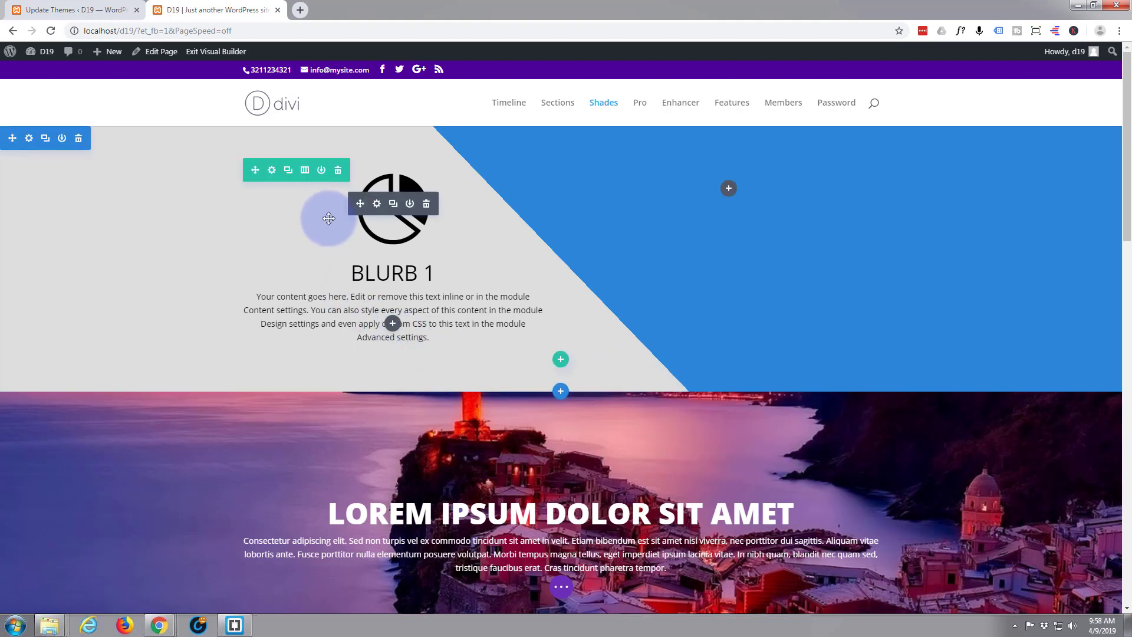
Step: Duplicate the finished blurb and move one copy into the row's empty second column
{"action": "left_click", "coordinate": [393, 204]}
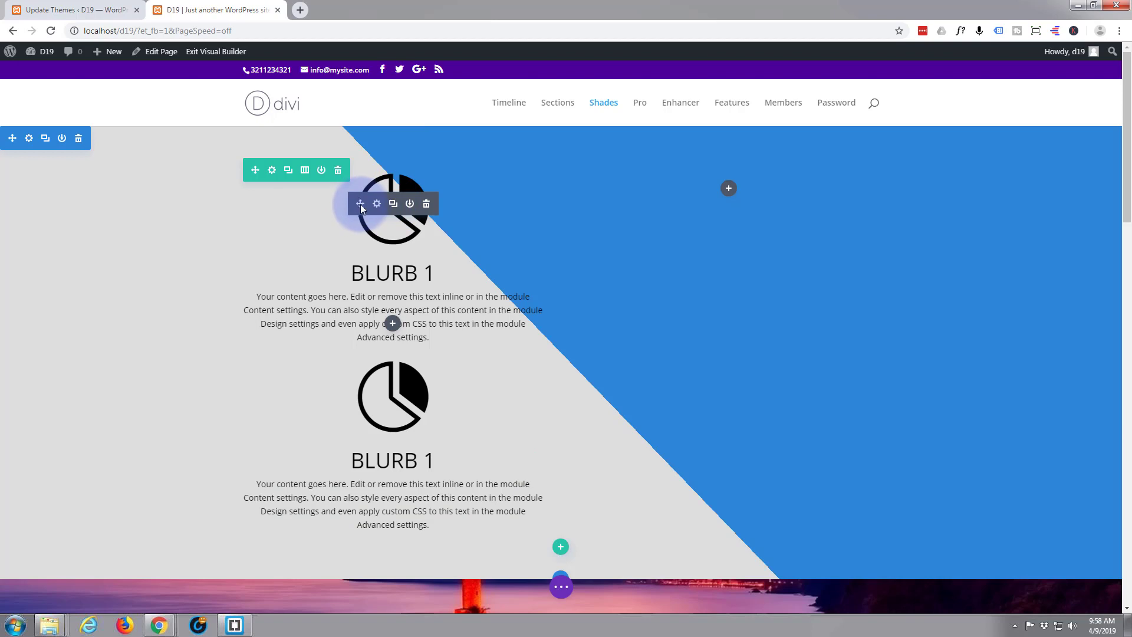
{"action": "left_click_drag", "start_coordinate": [359, 204], "coordinate": [765, 185]}
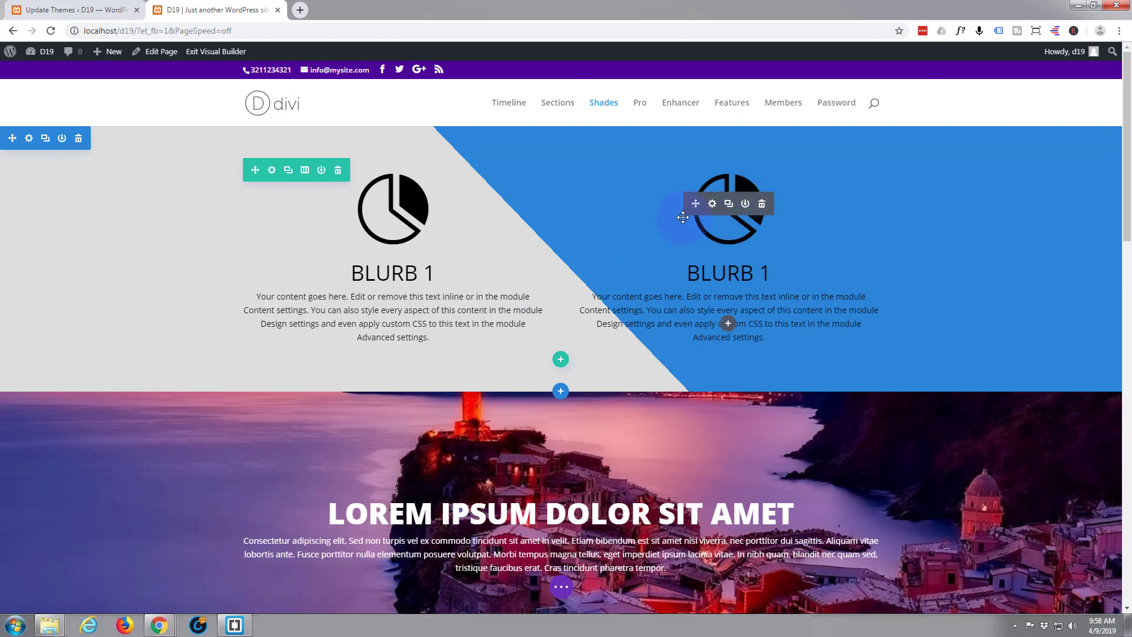
Step: Open the second-column blurb's design settings, move the settings window off that blurb and set its icon color to white
{"action": "left_click", "coordinate": [712, 204]}
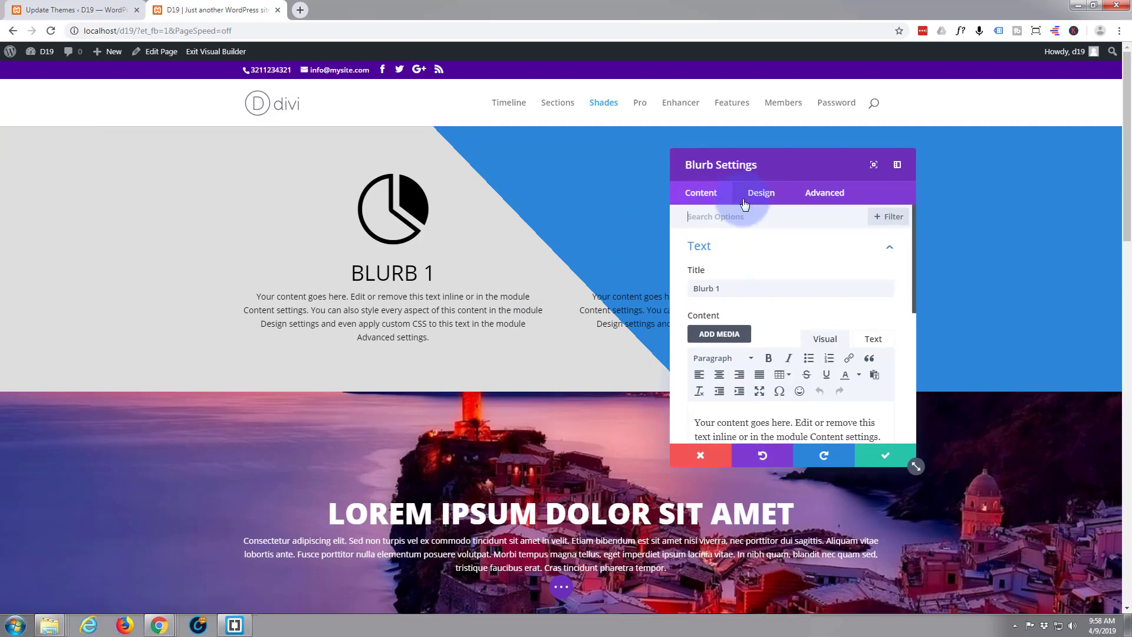
{"action": "left_click", "coordinate": [763, 196]}
{"action": "left_click", "coordinate": [784, 245]}
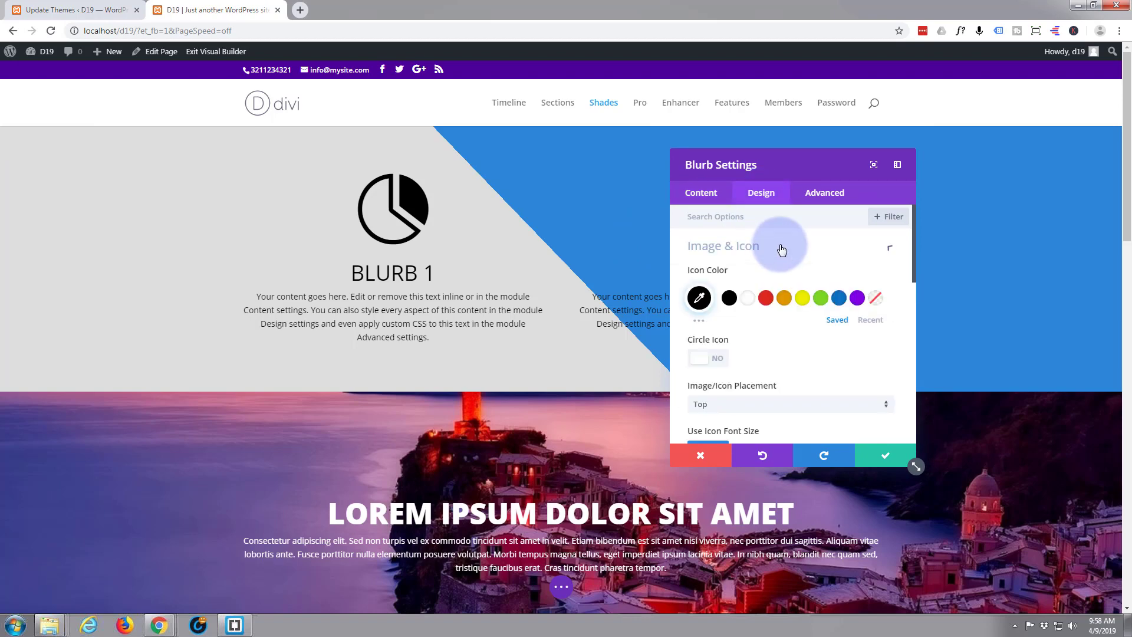
{"action": "left_click_drag", "start_coordinate": [791, 177], "coordinate": [576, 183]}
{"action": "left_click_drag", "start_coordinate": [411, 174], "coordinate": [311, 160]}
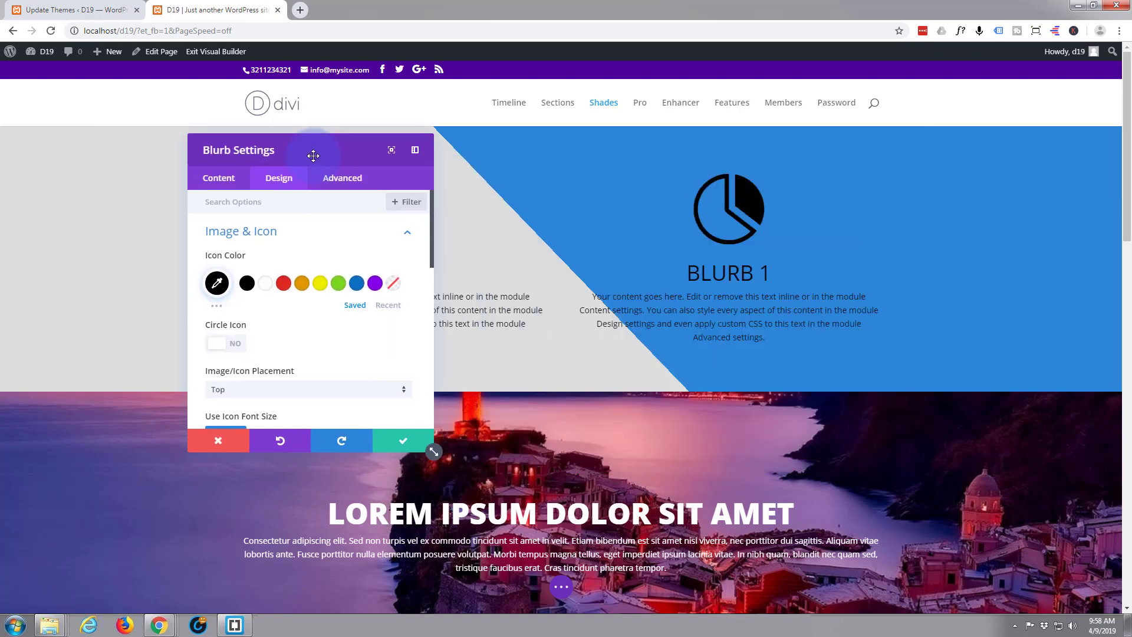
{"action": "left_click", "coordinate": [263, 286]}
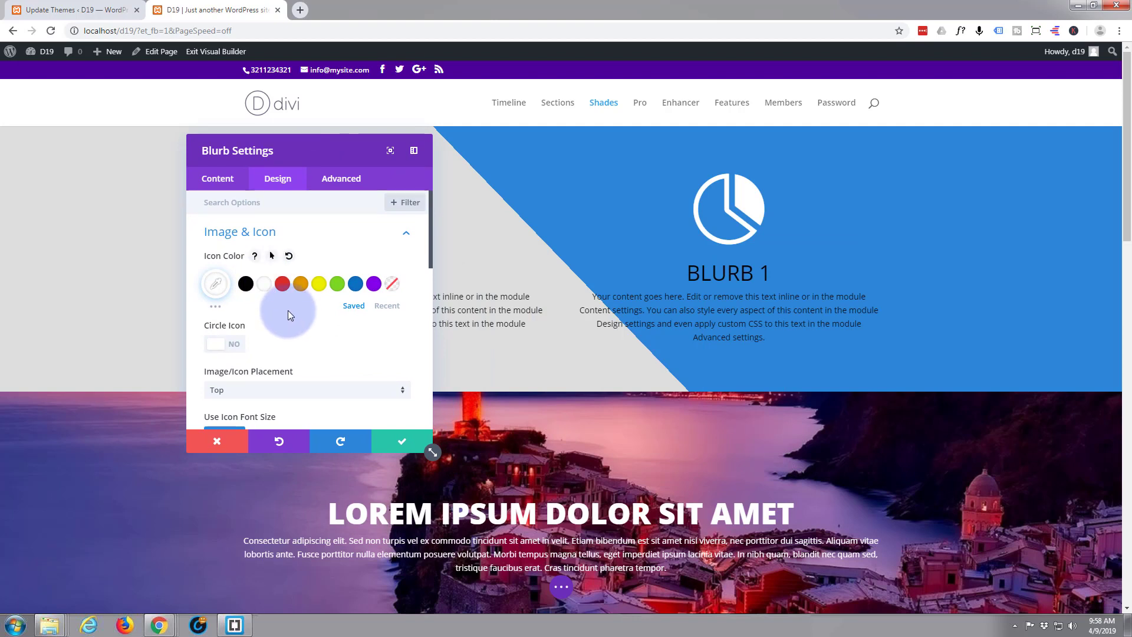
Step: Set the second-column blurb's title text color to white
{"action": "scroll", "coordinate": [287, 310], "scroll_direction": "down", "scroll_amount": 1}
{"action": "scroll", "coordinate": [287, 308], "scroll_direction": "down", "scroll_amount": 2}
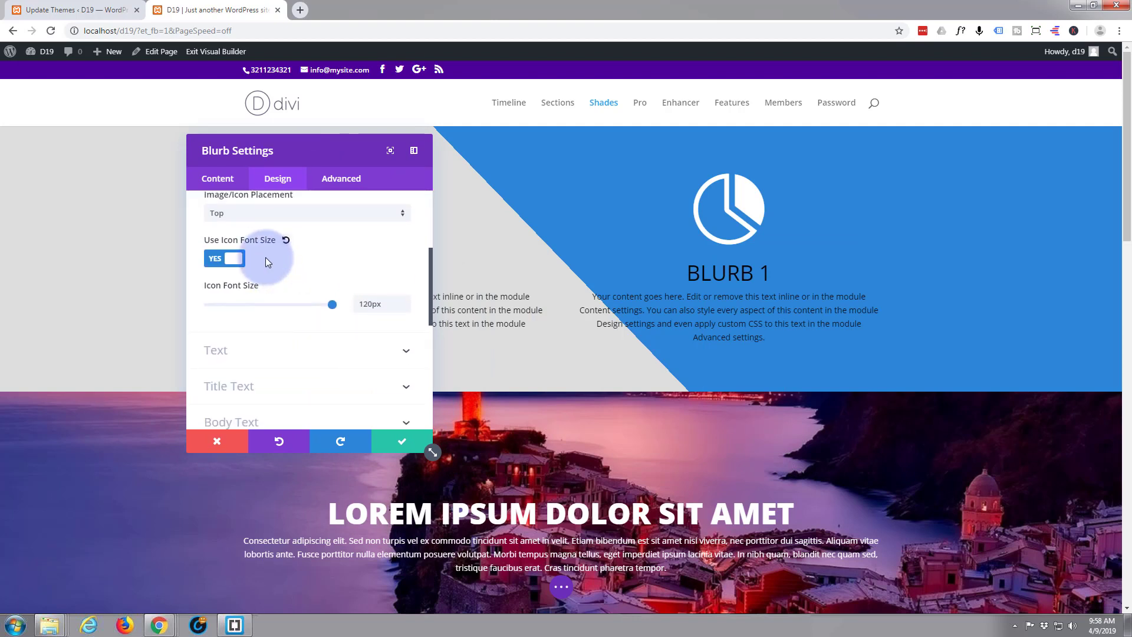
{"action": "scroll", "coordinate": [265, 257], "scroll_direction": "down", "scroll_amount": 2}
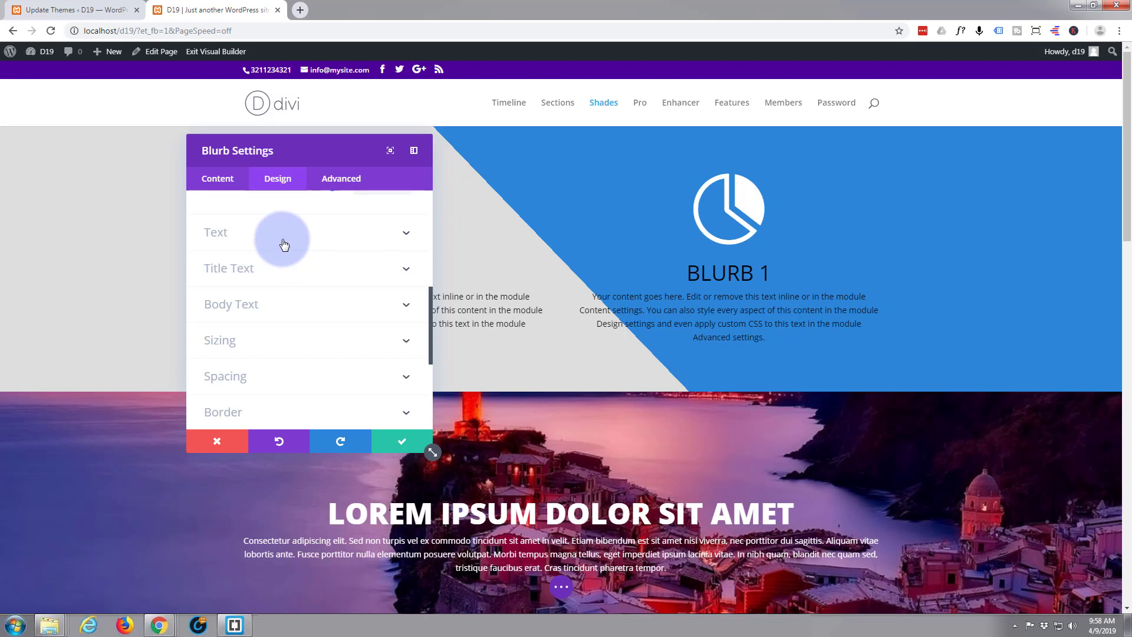
{"action": "left_click", "coordinate": [279, 268]}
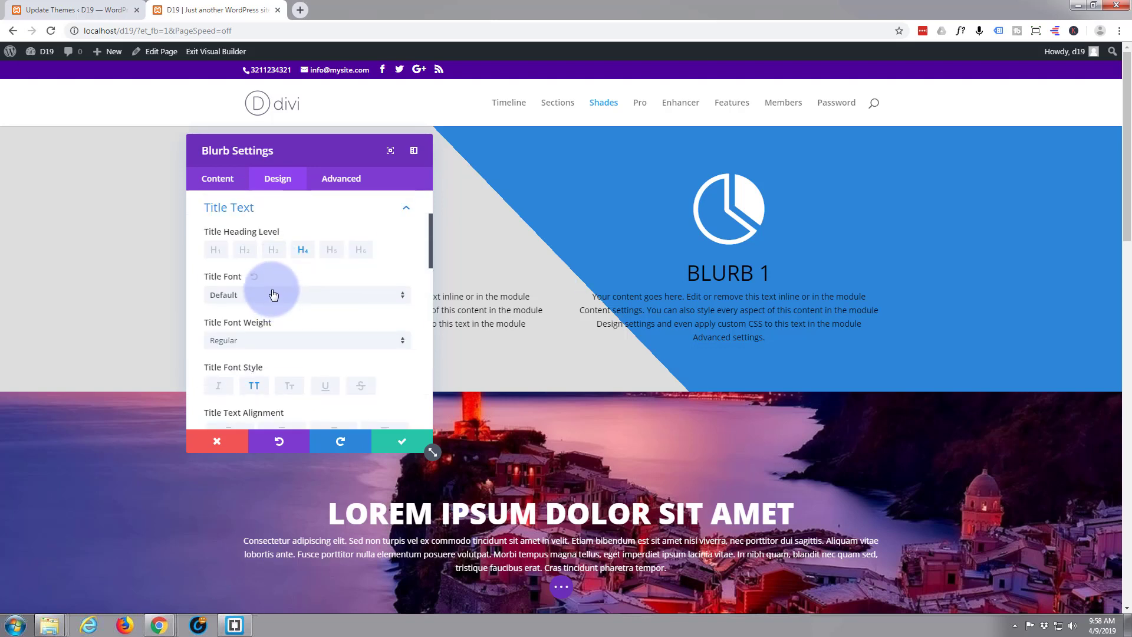
{"action": "scroll", "coordinate": [274, 294], "scroll_direction": "down", "scroll_amount": 3}
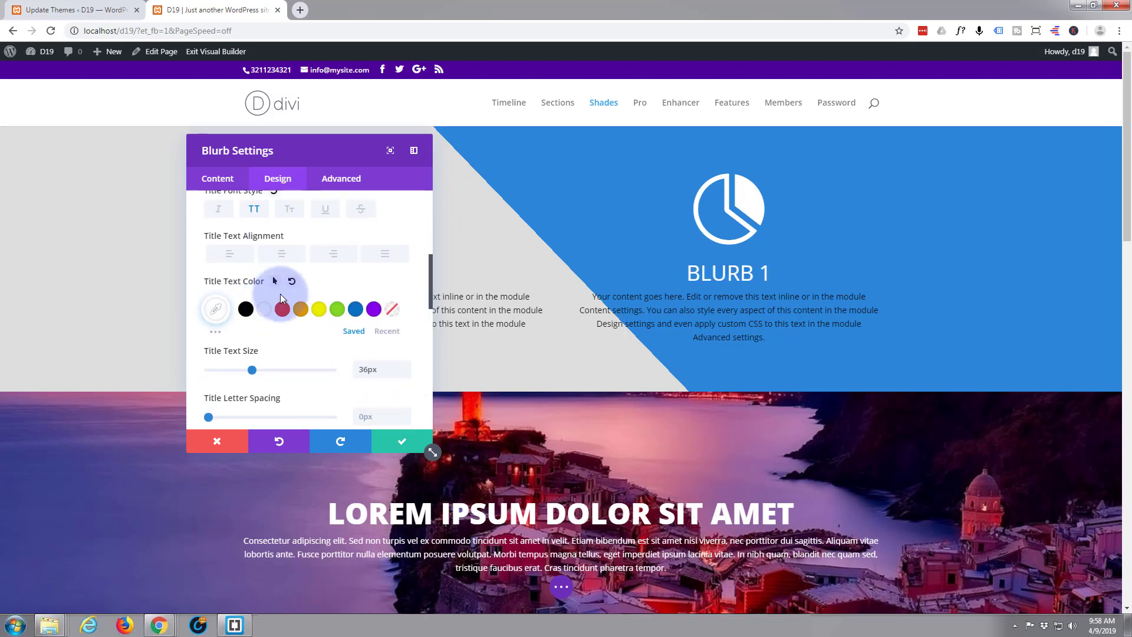
Step: Set the second-column blurb's body text color to white and save the blurb settings
{"action": "scroll", "coordinate": [281, 294], "scroll_direction": "down", "scroll_amount": 2}
{"action": "scroll", "coordinate": [296, 285], "scroll_direction": "down", "scroll_amount": 5}
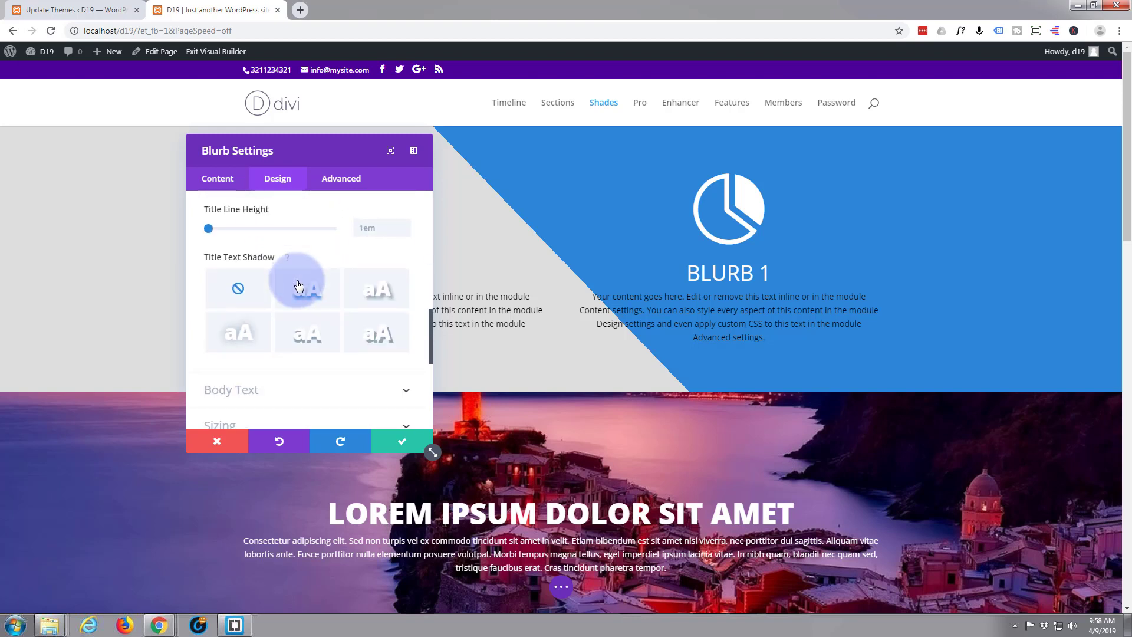
{"action": "left_click", "coordinate": [293, 224]}
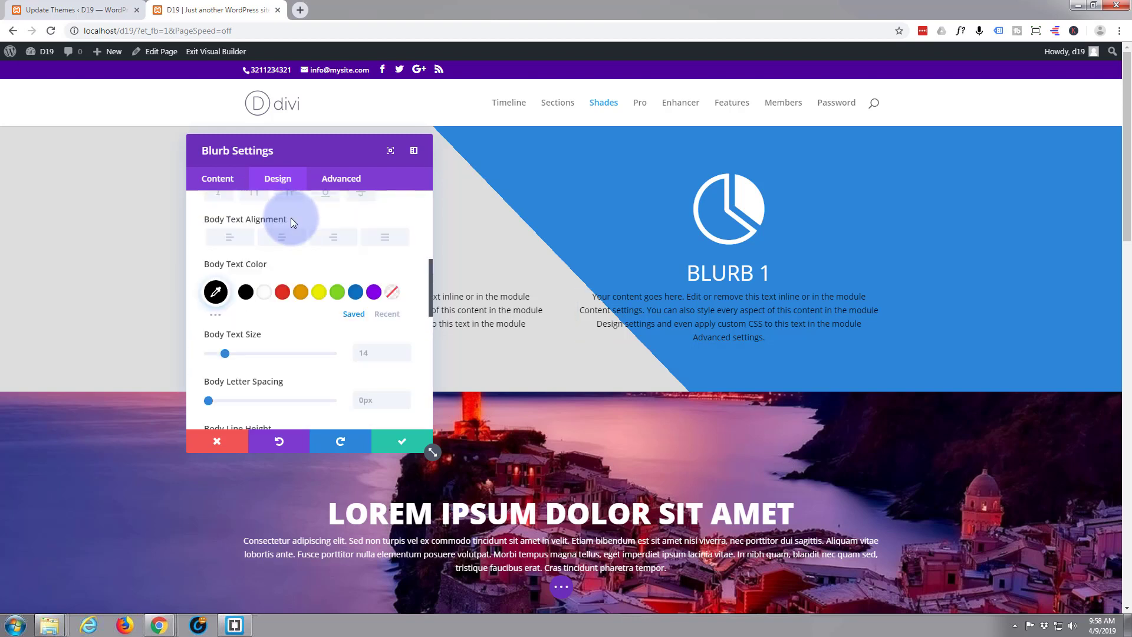
{"action": "scroll", "coordinate": [282, 280], "scroll_direction": "down", "scroll_amount": 3}
{"action": "left_click", "coordinate": [266, 263]}
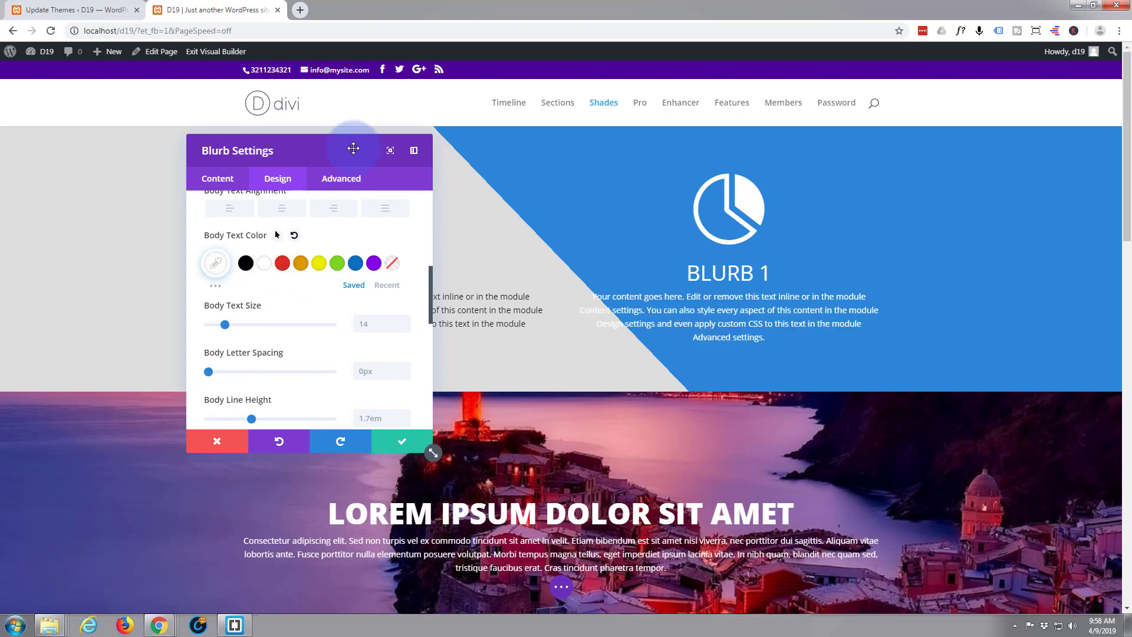
{"action": "left_click", "coordinate": [398, 442]}
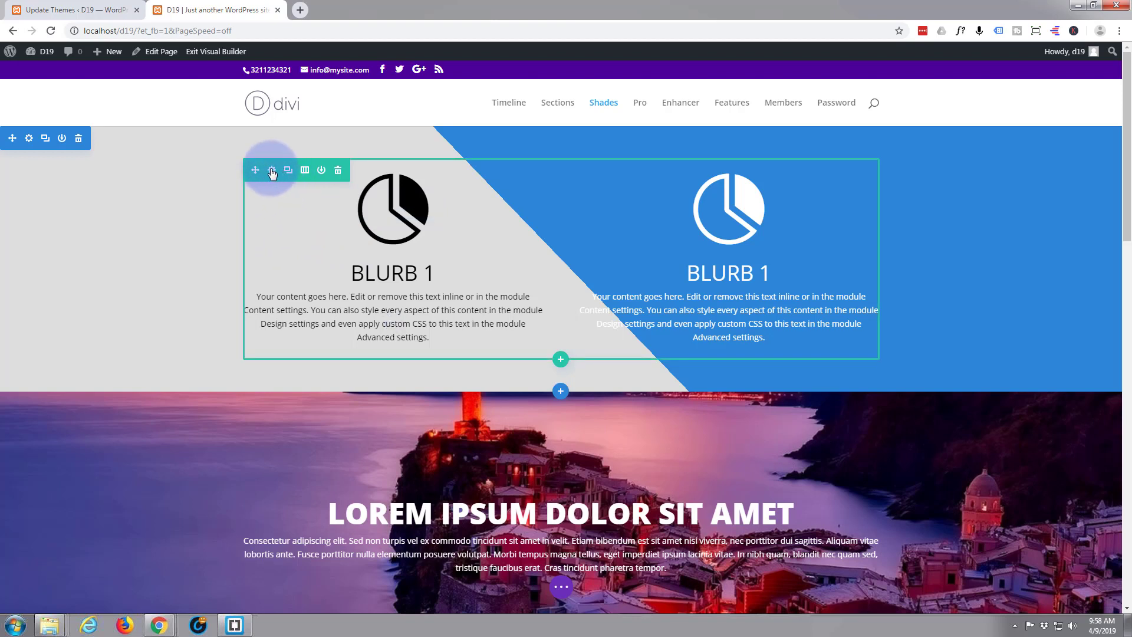
Step: Make the row holding the two blurbs fullwidth in its sizing settings, moving the settings window to reveal both blurbs
{"action": "left_click", "coordinate": [272, 171]}
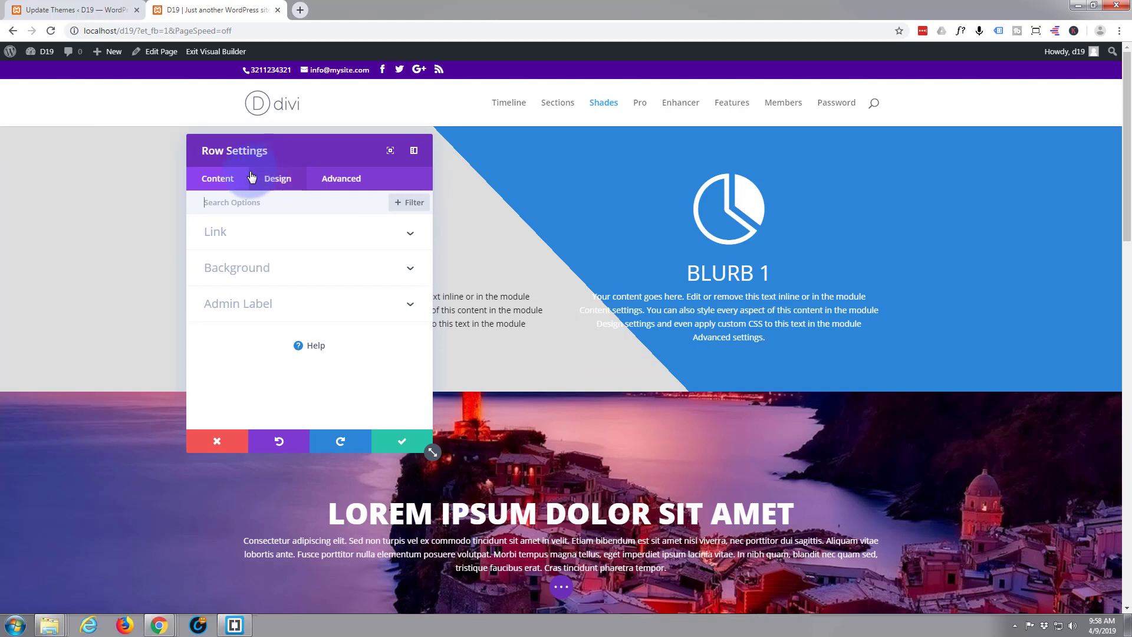
{"action": "left_click", "coordinate": [278, 180]}
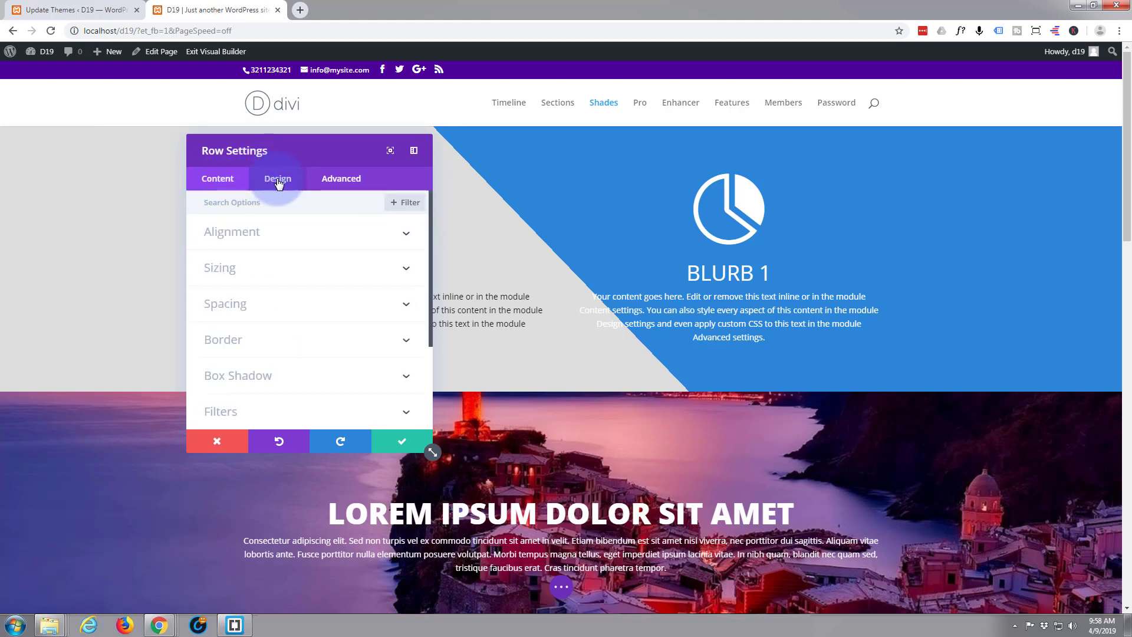
{"action": "left_click", "coordinate": [295, 272]}
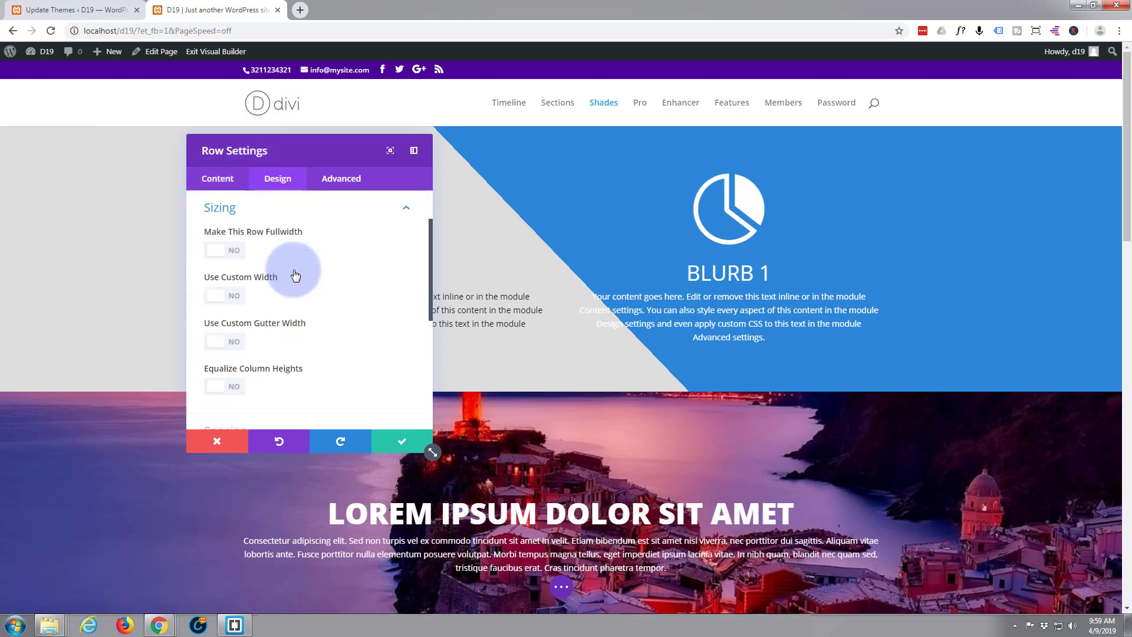
{"action": "left_click", "coordinate": [234, 251]}
{"action": "left_click_drag", "start_coordinate": [298, 152], "coordinate": [468, 364]}
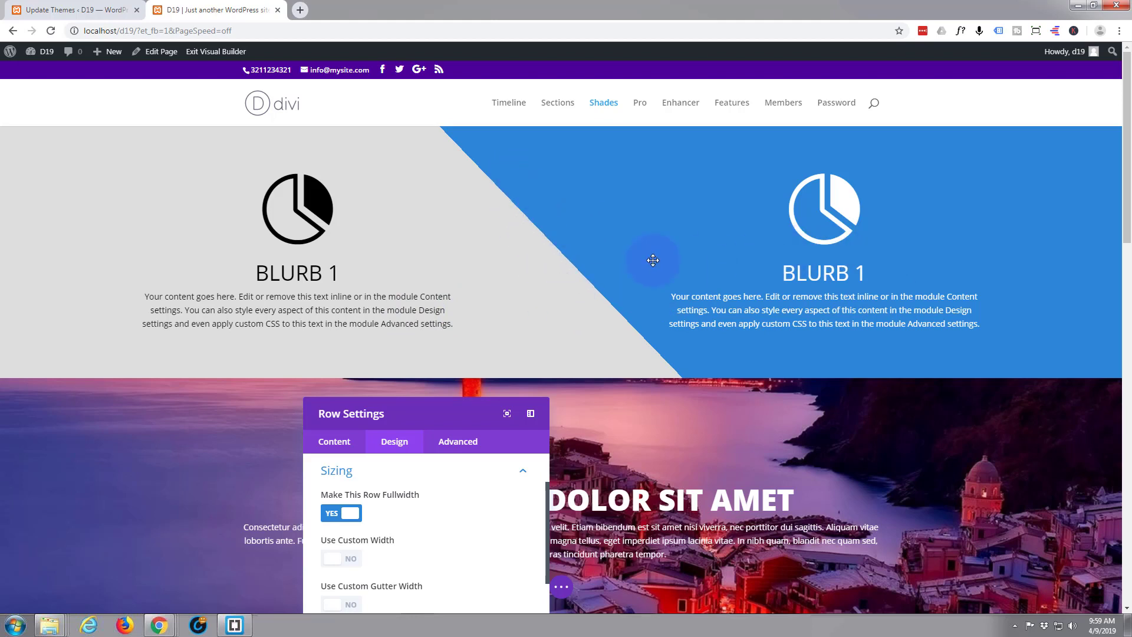
{"action": "left_click_drag", "start_coordinate": [454, 412], "coordinate": [492, 251]}
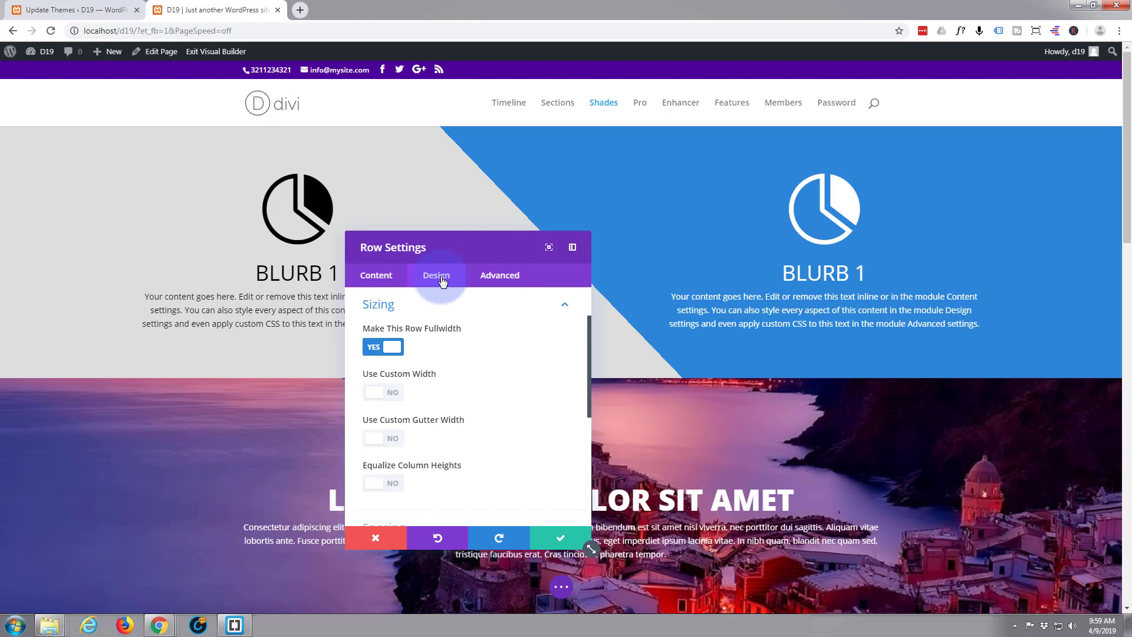
Step: Give the row a linked custom padding of 100px at top and bottom and save the row settings
{"action": "left_click", "coordinate": [563, 305]}
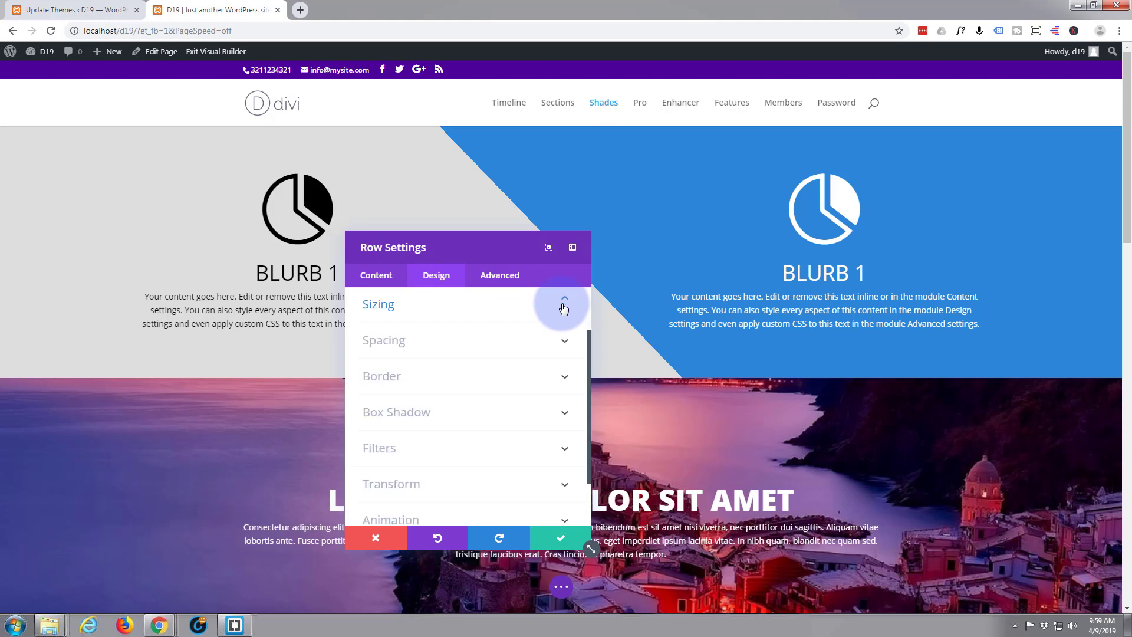
{"action": "left_click", "coordinate": [464, 339]}
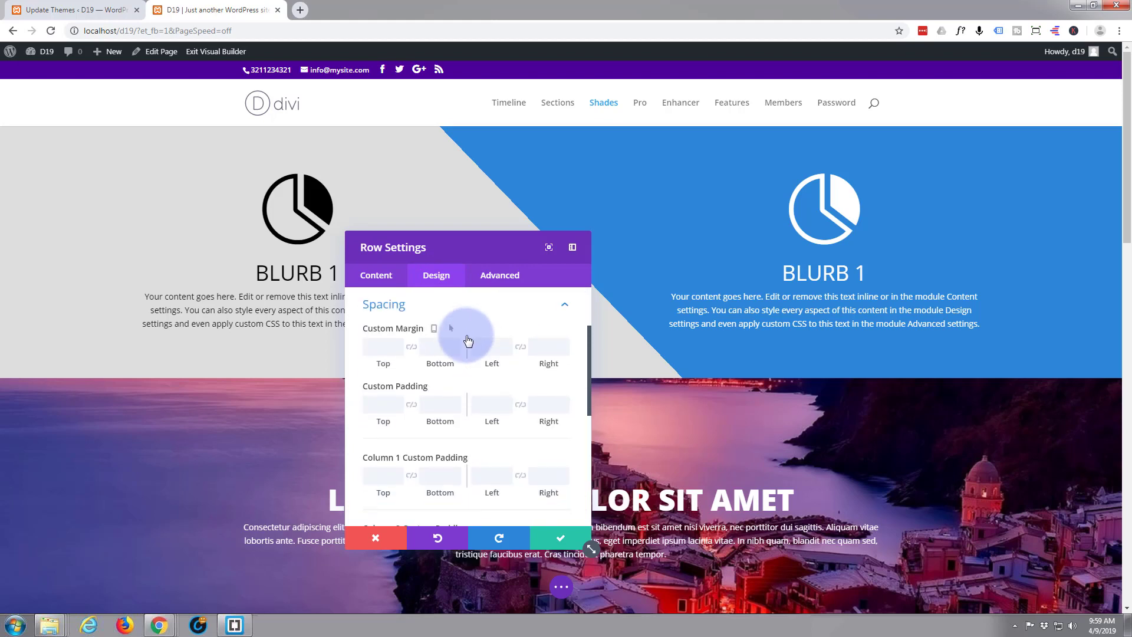
{"action": "left_click", "coordinate": [377, 407]}
{"action": "type", "text": "100px"}
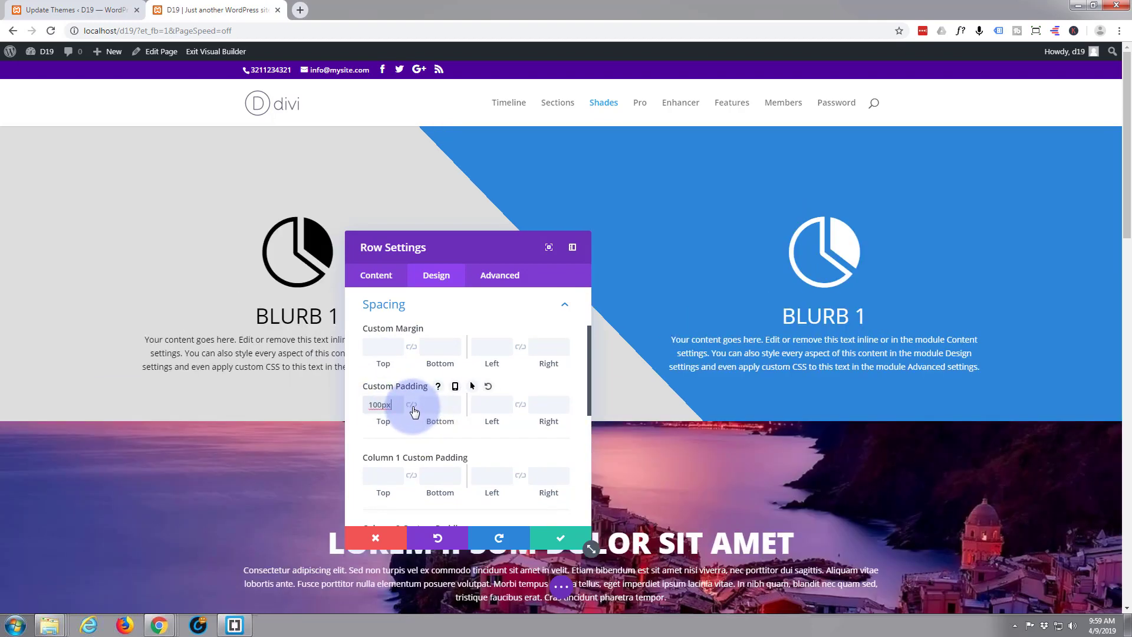
{"action": "left_click", "coordinate": [412, 405]}
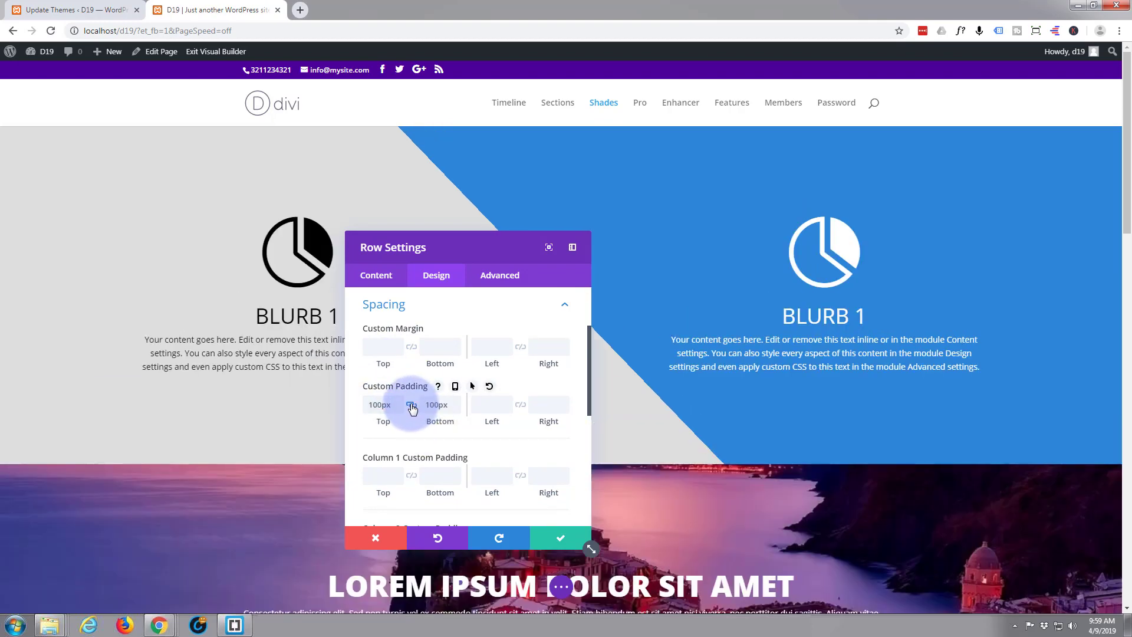
{"action": "left_click", "coordinate": [558, 542]}
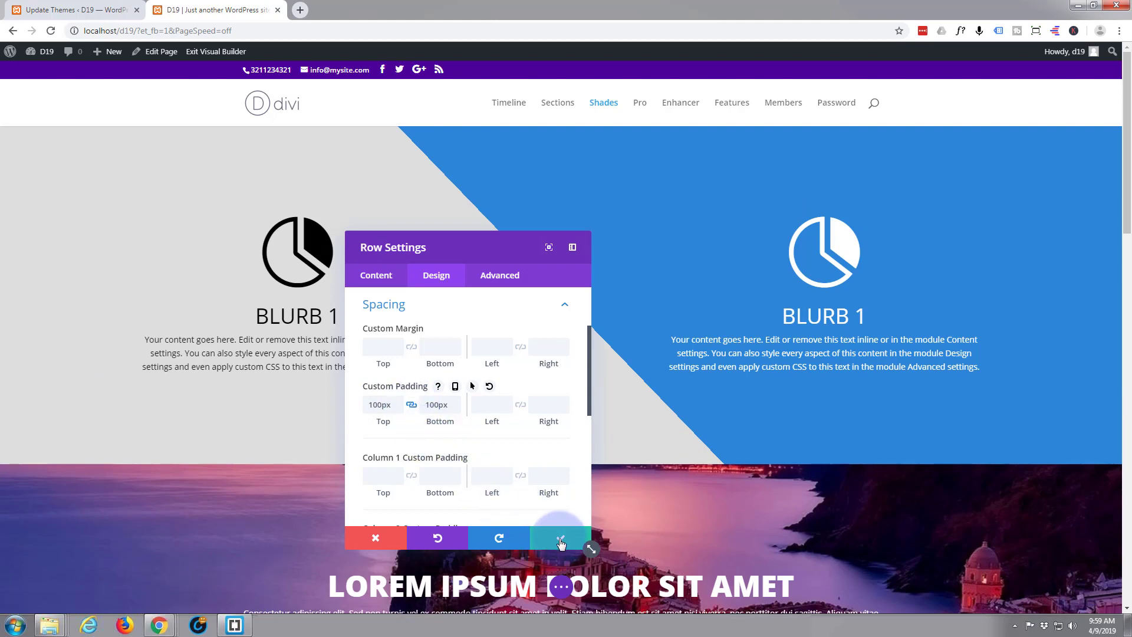
{"action": "left_click", "coordinate": [560, 543]}
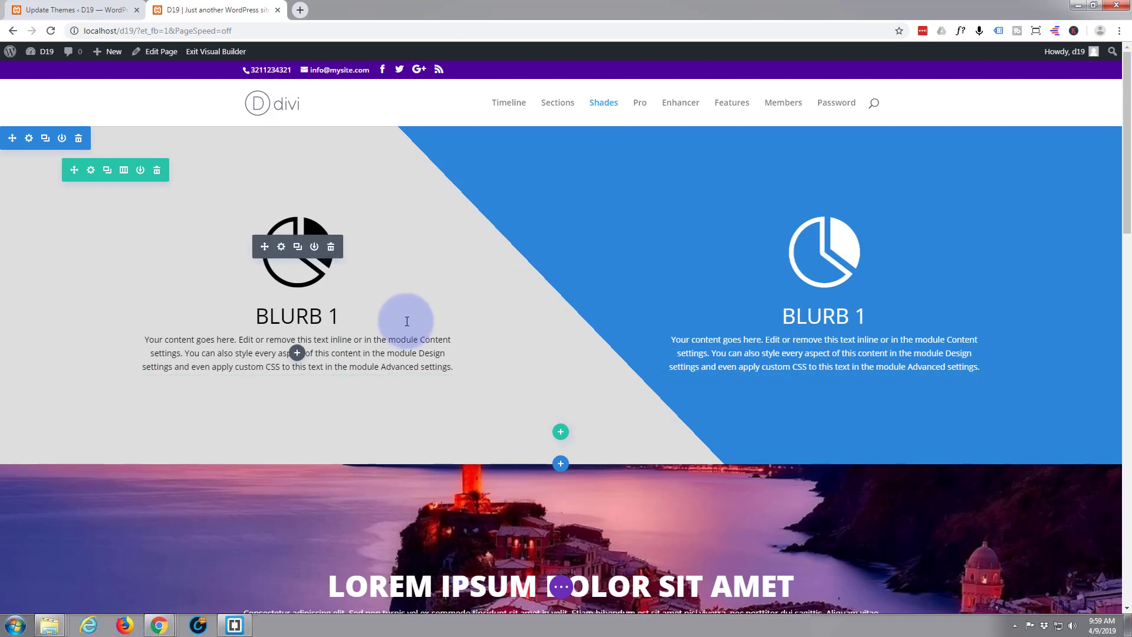
Step: Increase the section background's gradient direction angle slightly so the diagonal runs steeper between the blurbs, and save the section settings
{"action": "left_click", "coordinate": [28, 139]}
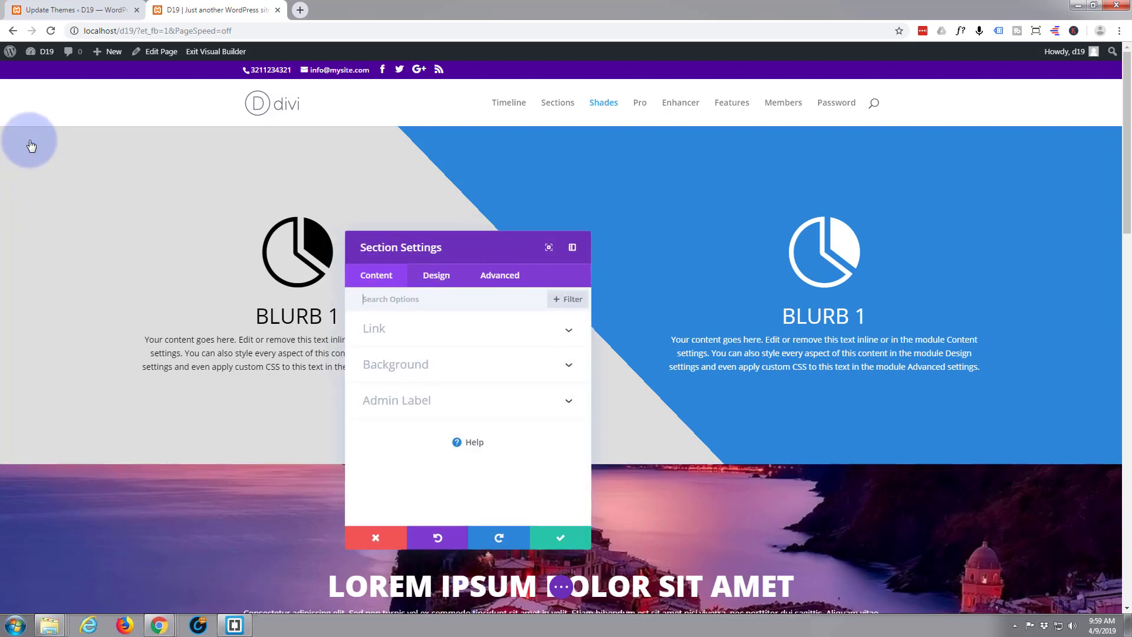
{"action": "left_click", "coordinate": [432, 367]}
{"action": "scroll", "coordinate": [445, 330], "scroll_direction": "down", "scroll_amount": 2}
{"action": "scroll", "coordinate": [457, 322], "scroll_direction": "down", "scroll_amount": 2}
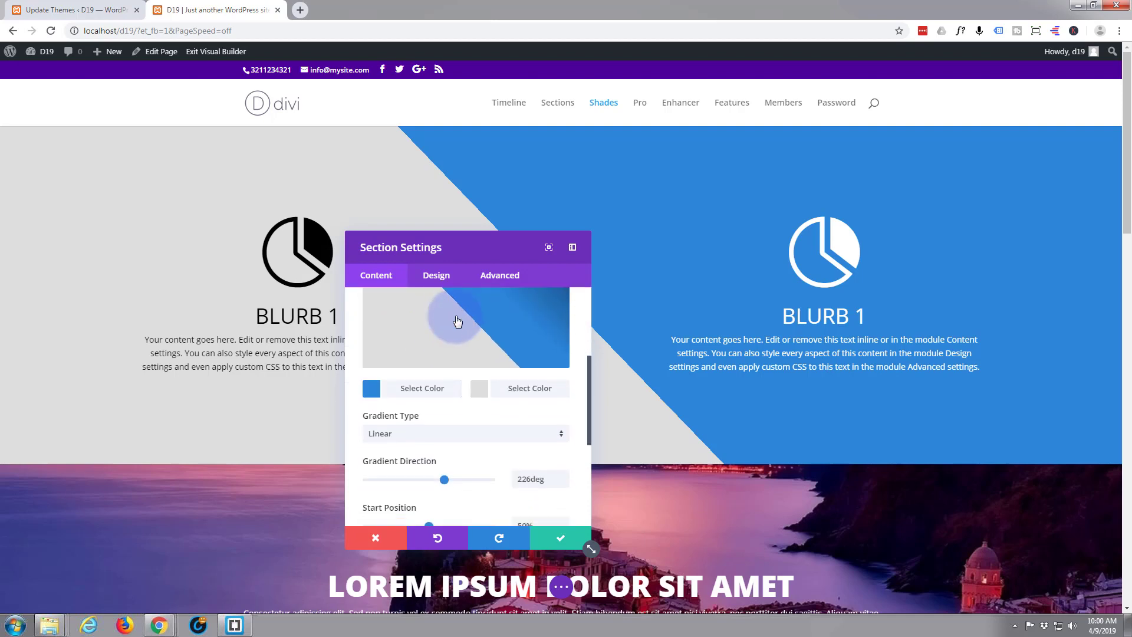
{"action": "left_click_drag", "start_coordinate": [458, 244], "coordinate": [199, 141]}
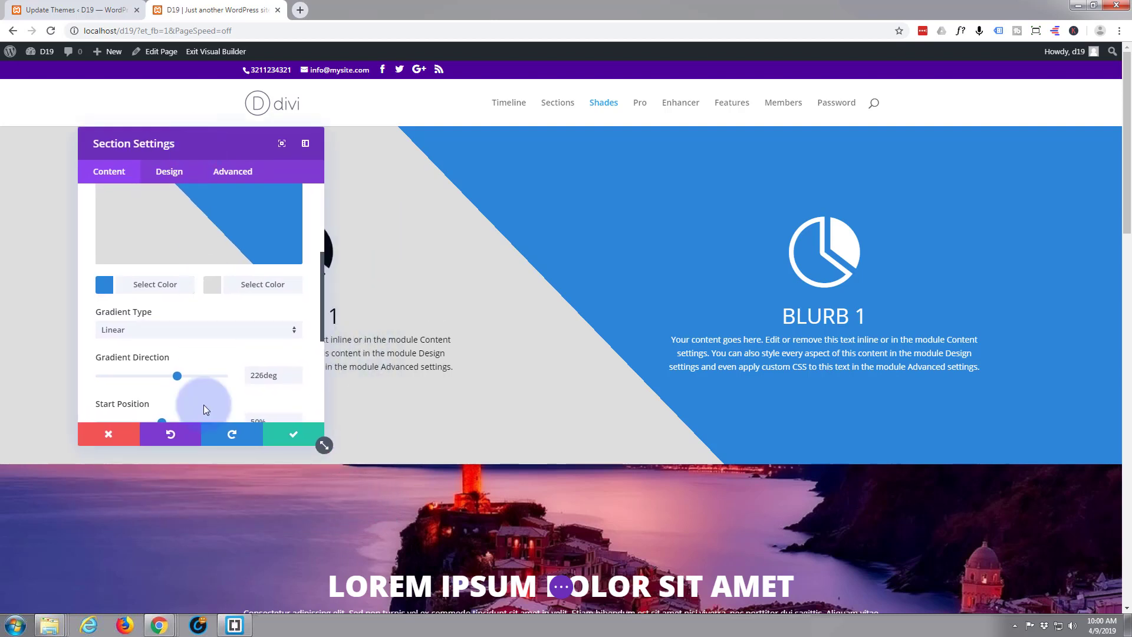
{"action": "mouse_move", "coordinate": [177, 376]}
{"action": "left_mouse_down"}
{"action": "mouse_move", "coordinate": [201, 380]}
{"action": "mouse_move", "coordinate": [181, 379]}
{"action": "left_mouse_up"}
{"action": "left_click", "coordinate": [287, 441]}
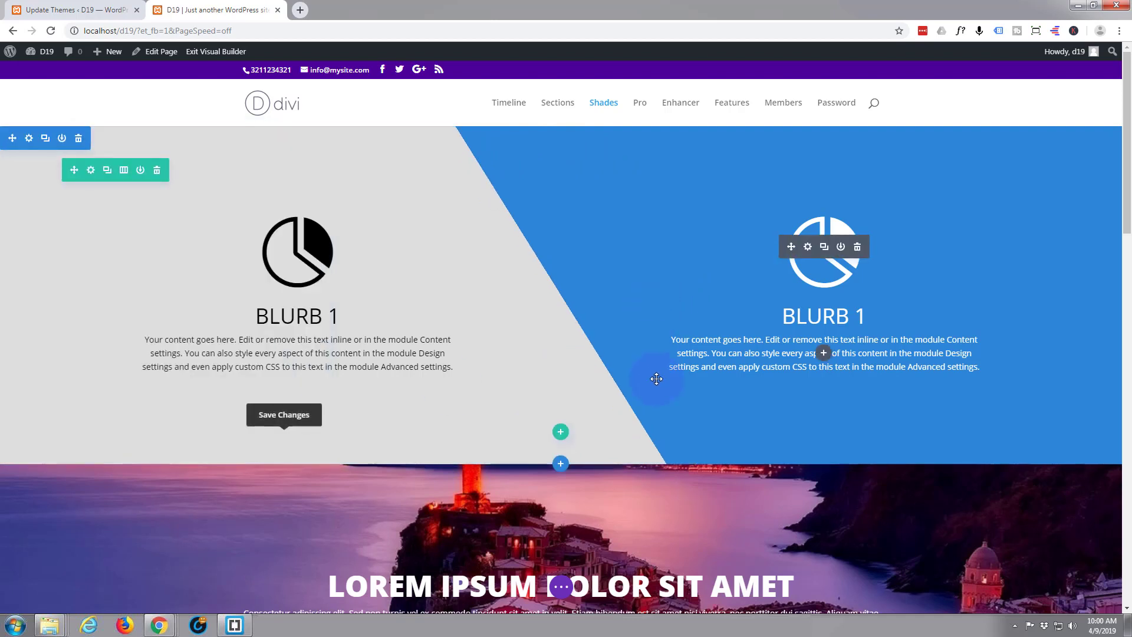
Step: Save the page, exit the Visual Builder and check the finished section on the live page
{"action": "left_click", "coordinate": [563, 589]}
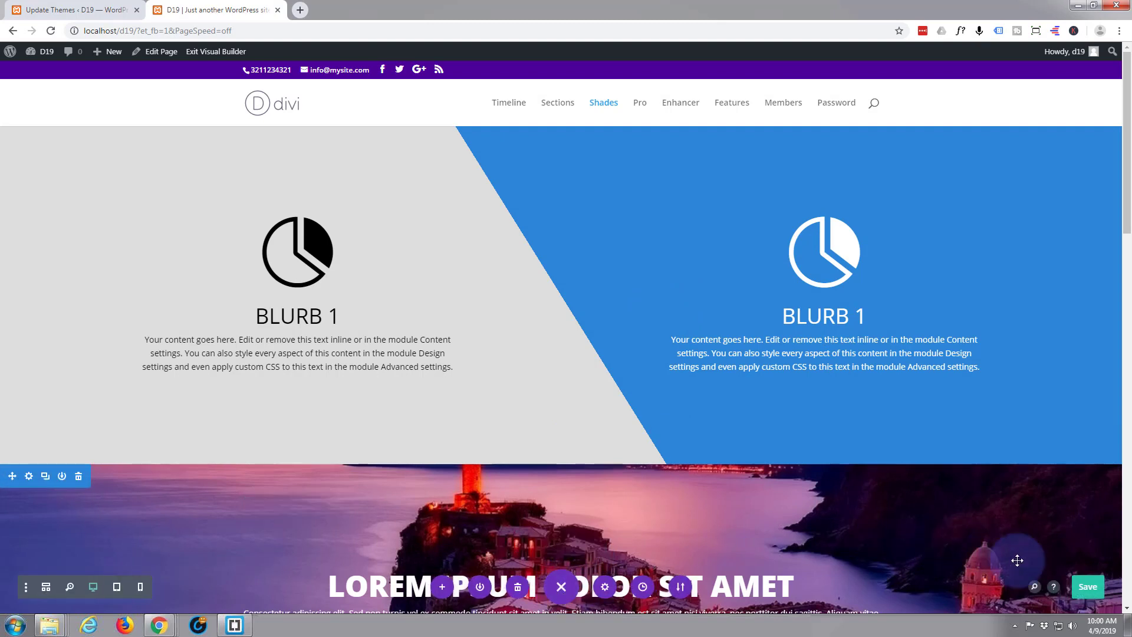
{"action": "left_click", "coordinate": [1088, 593]}
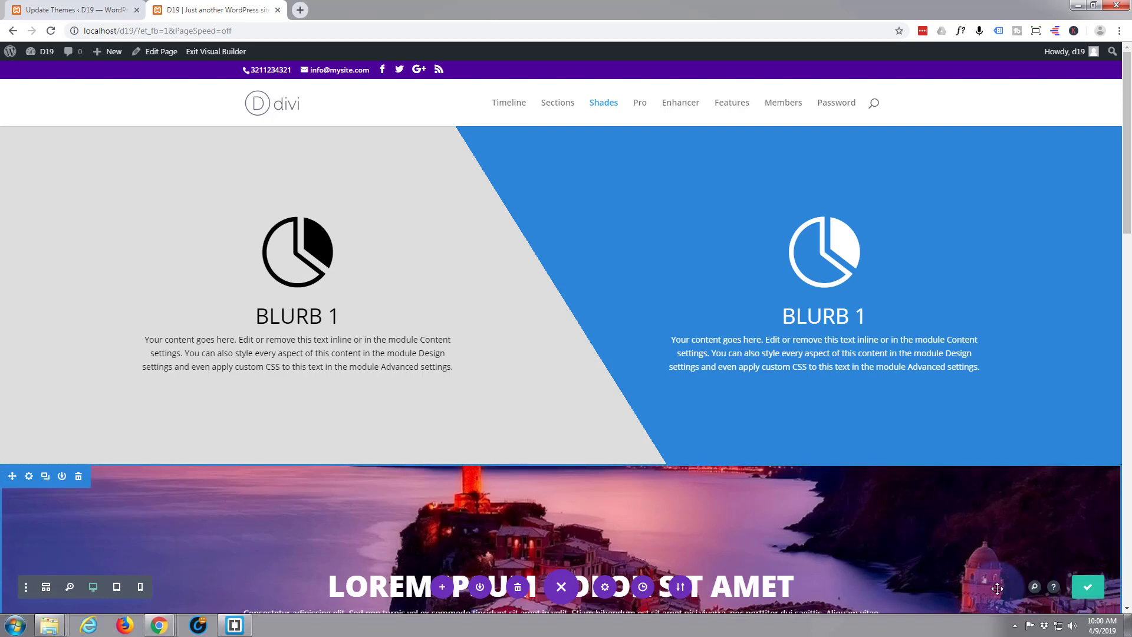
{"action": "left_click", "coordinate": [213, 54]}
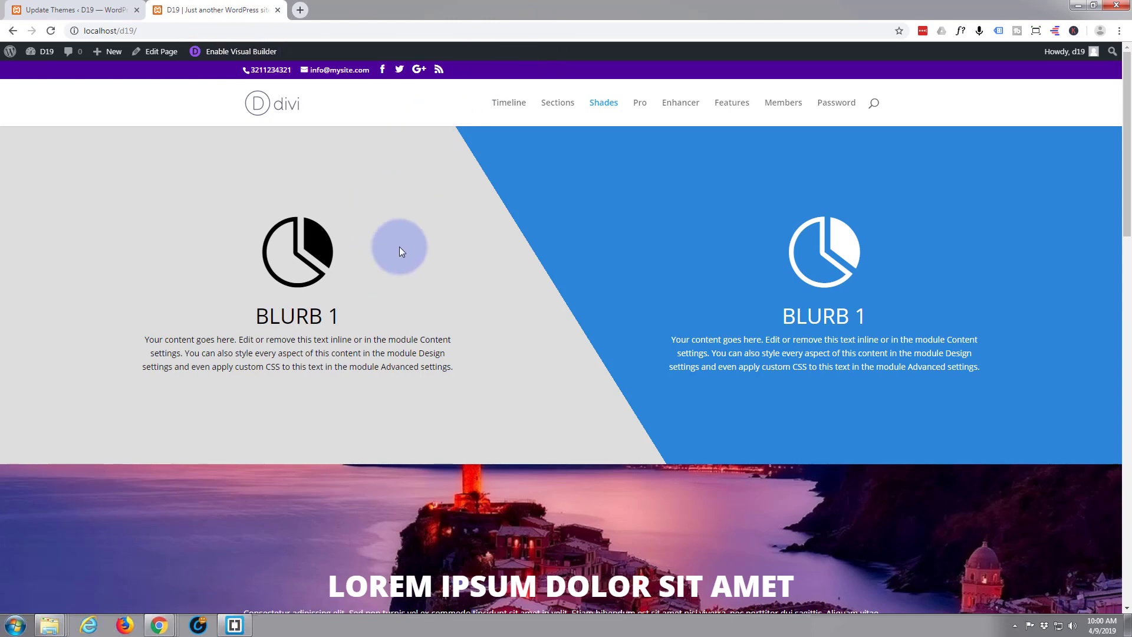
{"action": "scroll", "coordinate": [433, 222], "scroll_direction": "down", "scroll_amount": 3}
{"action": "scroll", "coordinate": [434, 220], "scroll_direction": "up", "scroll_amount": 2}
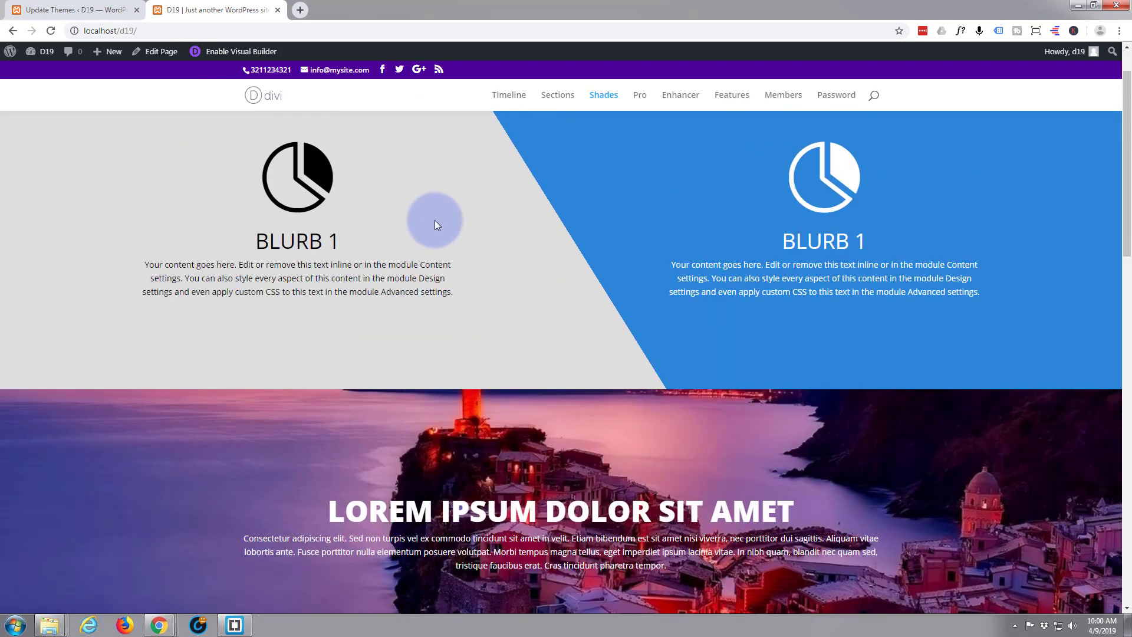
{"action": "scroll", "coordinate": [434, 223], "scroll_direction": "up", "scroll_amount": 1}
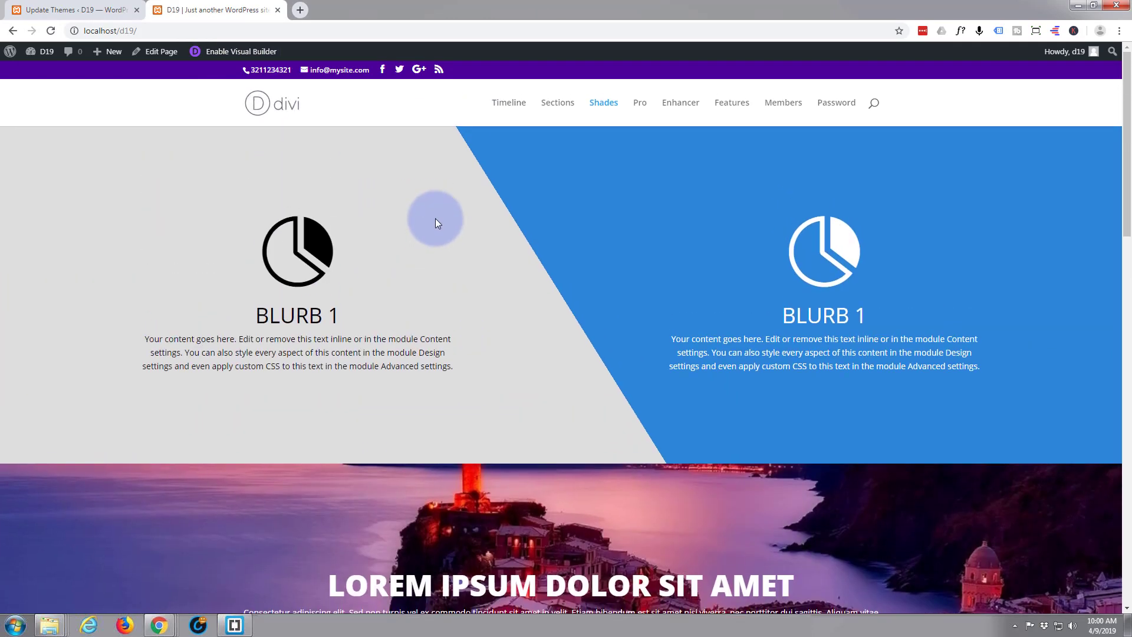